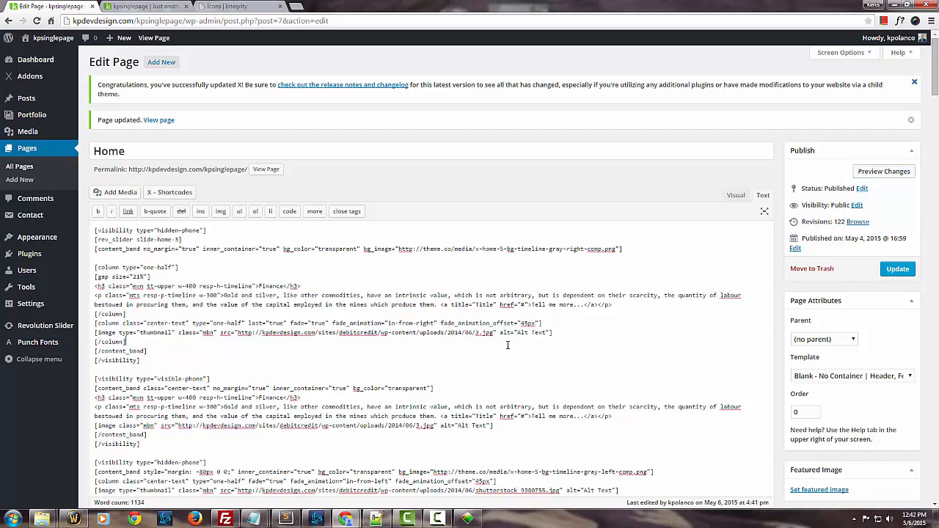
Add an opening [column type="one-half"] shortcode below the fourth Photos column in the Services section of the page code.
{"action": "scroll", "coordinate": [525, 349], "scroll_direction": "down", "scroll_amount": 15}
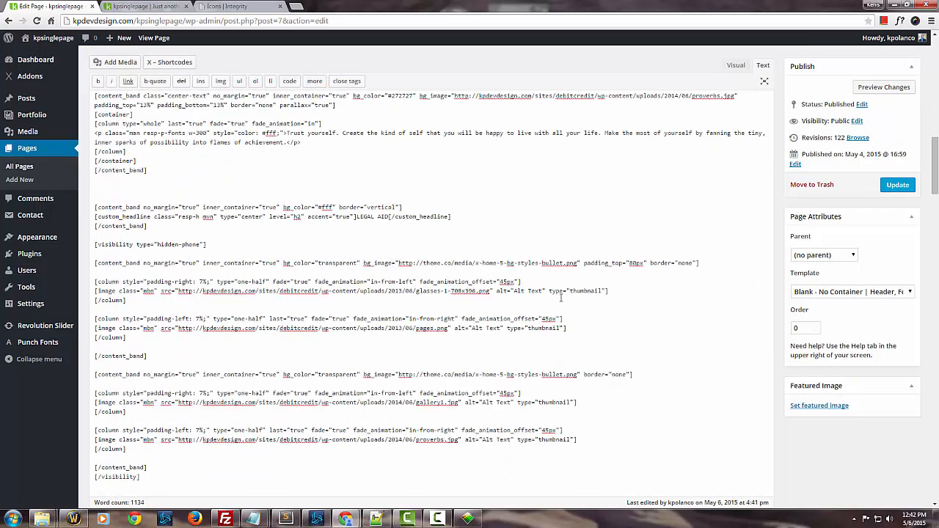
{"action": "key", "text": "ctrl+f"}
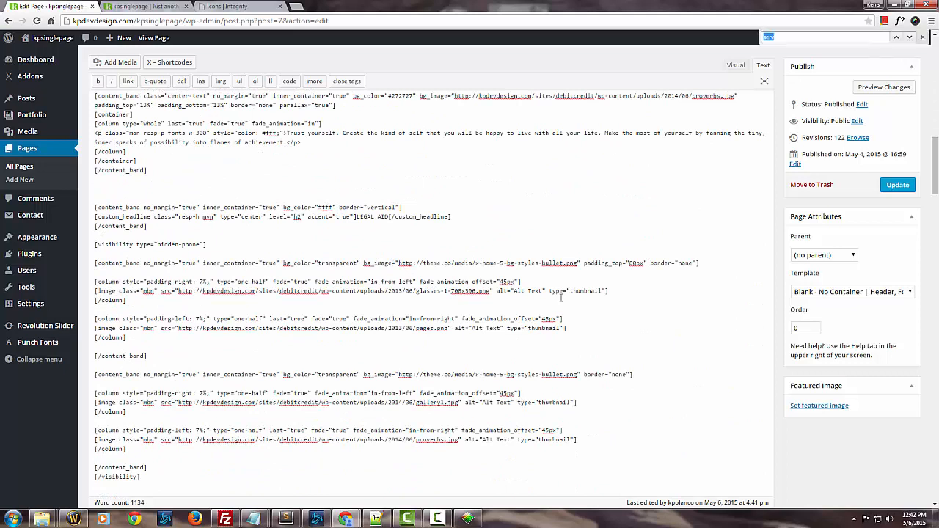
{"action": "key", "text": "Return"}
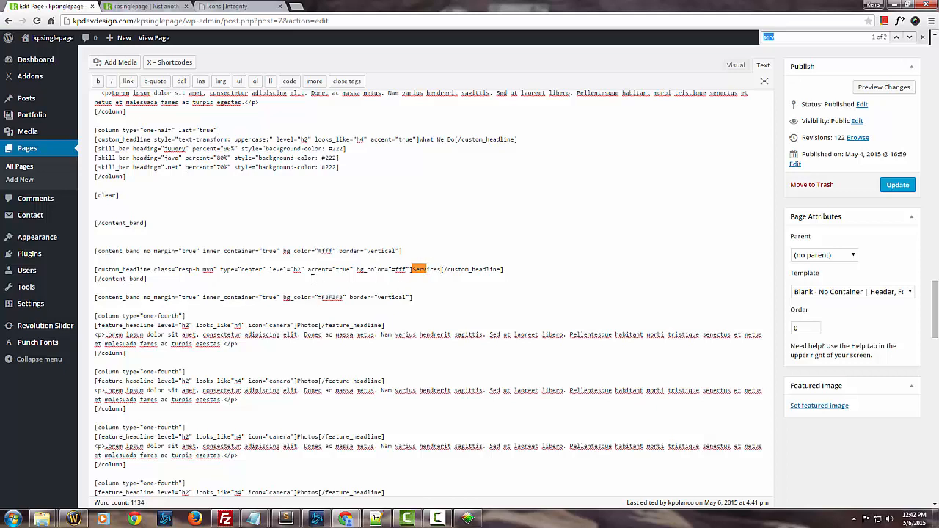
{"action": "left_click", "coordinate": [397, 340]}
{"action": "scroll", "coordinate": [396, 342], "scroll_direction": "down", "scroll_amount": 4}
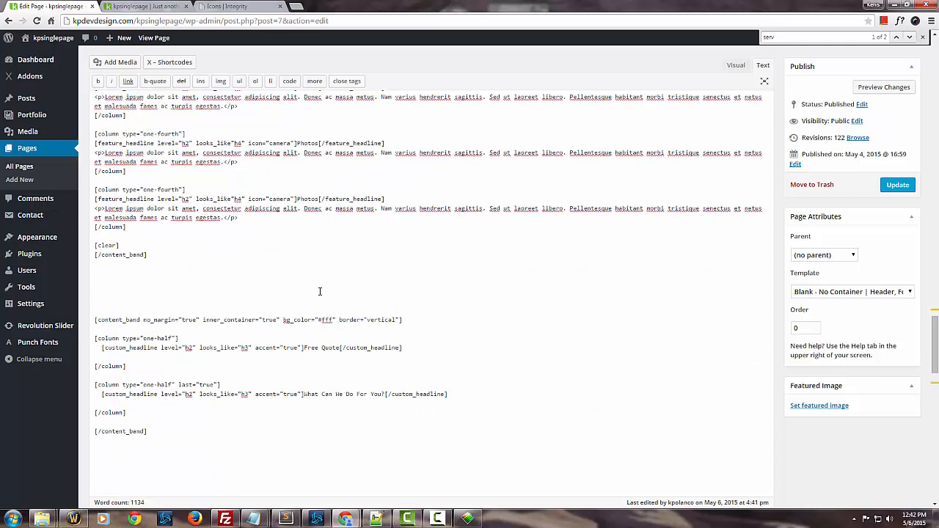
{"action": "left_click", "coordinate": [126, 227]}
{"action": "key", "text": "Return"}
{"action": "key", "text": "Return"}
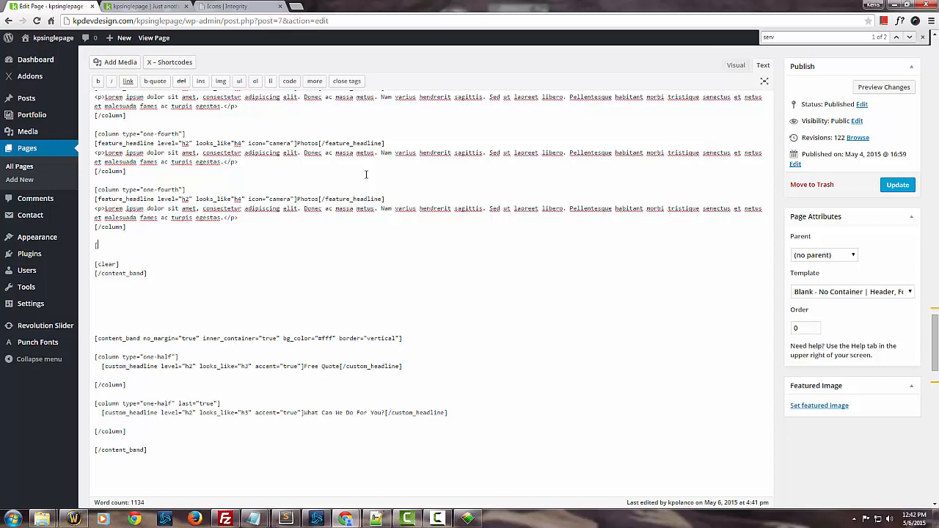
{"action": "type", "text": "]"}
{"action": "type", "text": "colu"}
{"action": "type", "text": "mn"}
{"action": "key", "text": "BackSpace"}
{"action": "type", "text": "type=\"\"one-half"}
{"action": "key", "text": "Right"}
{"action": "key", "text": "Return"}
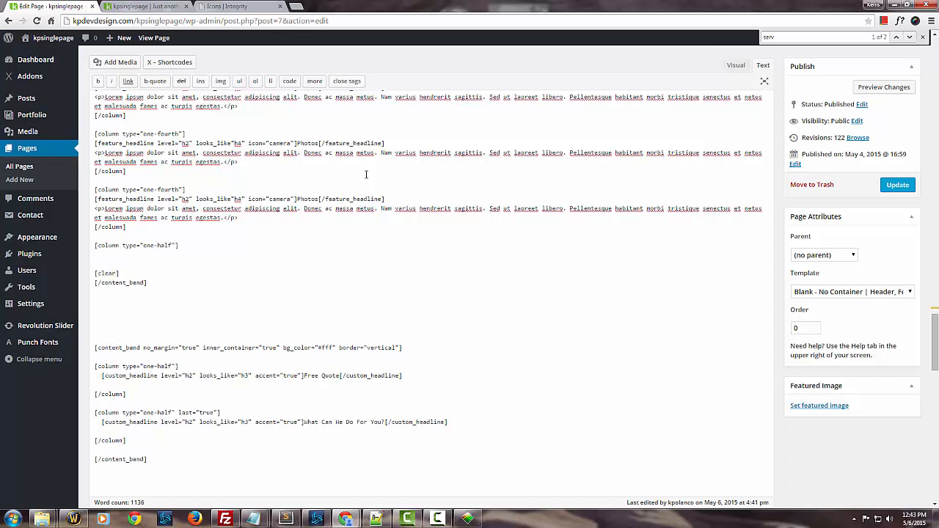
Close the new one-half column with a [/column] shortcode.
{"action": "key", "text": "Return"}
{"action": "type", "text": "[/"}
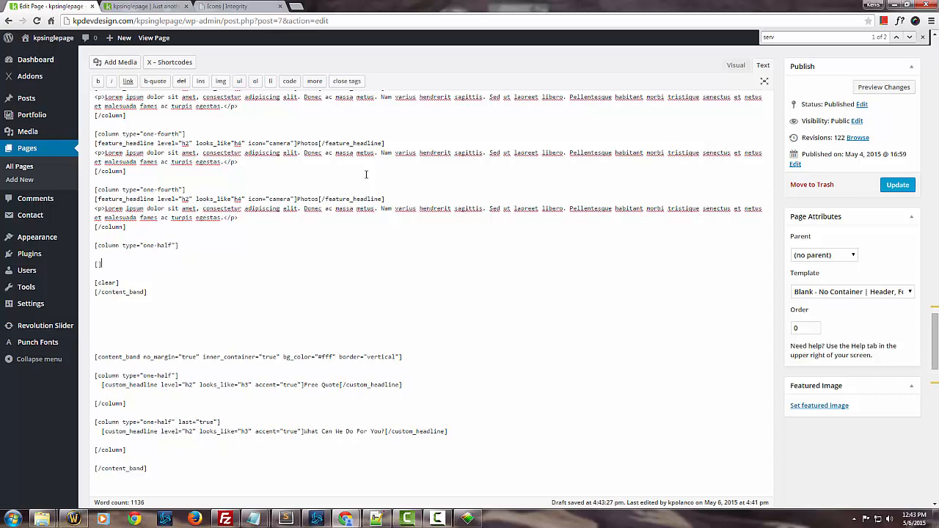
{"action": "type", "text": "column"}
{"action": "key", "text": "Tab"}
Copy the Free Quote custom_headline shortcode into the new one-half column, between its opening and closing tags.
{"action": "left_click", "coordinate": [111, 254]}
{"action": "type", "text": "[]"}
{"action": "left_click_drag", "start_coordinate": [403, 385], "coordinate": [101, 387]}
{"action": "key", "text": "ctrl+c"}
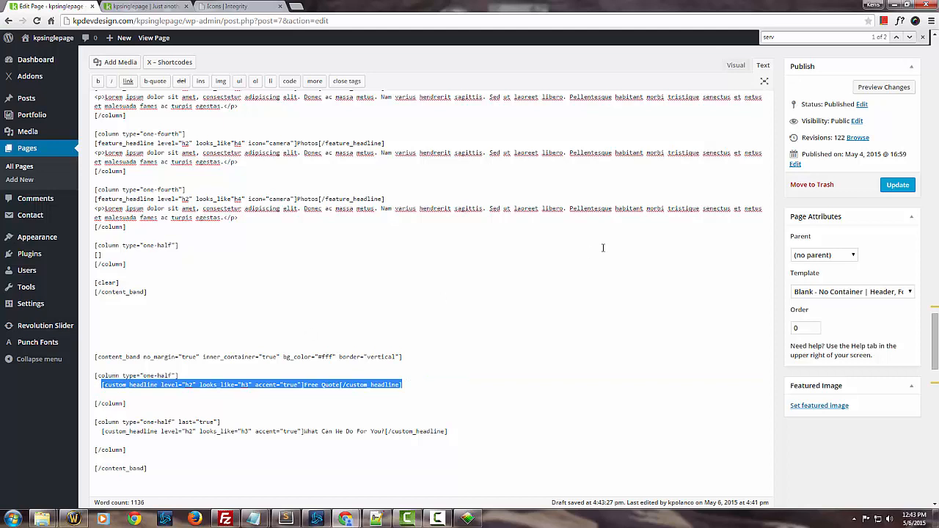
{"action": "left_click", "coordinate": [99, 255]}
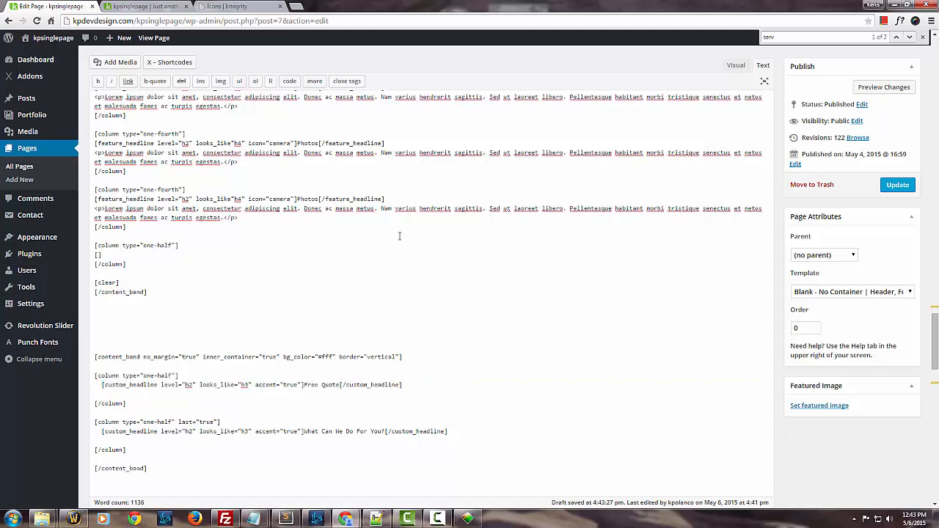
{"action": "key", "text": "shift+Home"}
{"action": "key", "text": "ctrl+v"}
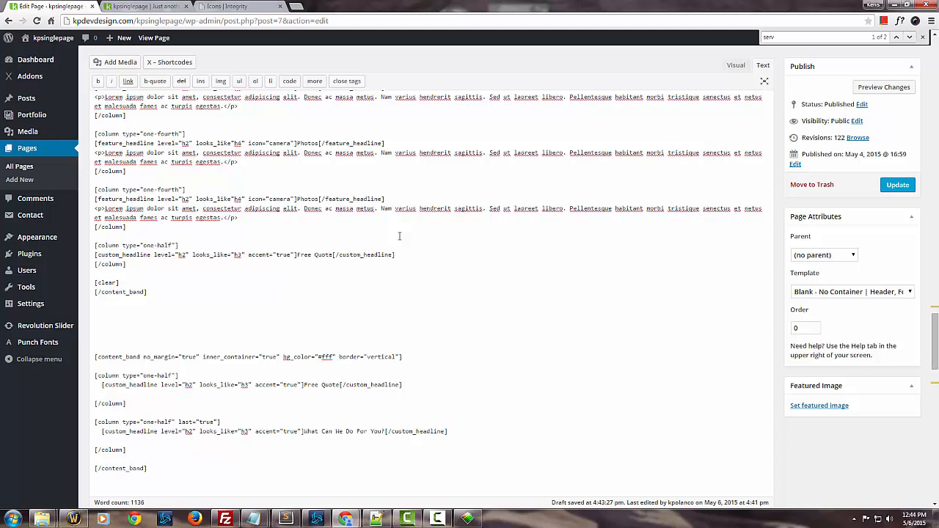
Replace the copied headline's text with "How we Stack Up".
{"action": "key", "text": "ctrl+shift+Left"}
{"action": "key", "text": "ctrl+shift+Left"}
{"action": "type", "text": "How we Stack Up"}
Update the page and check the new headline in the Services section of the site preview.
{"action": "left_click", "coordinate": [898, 185]}
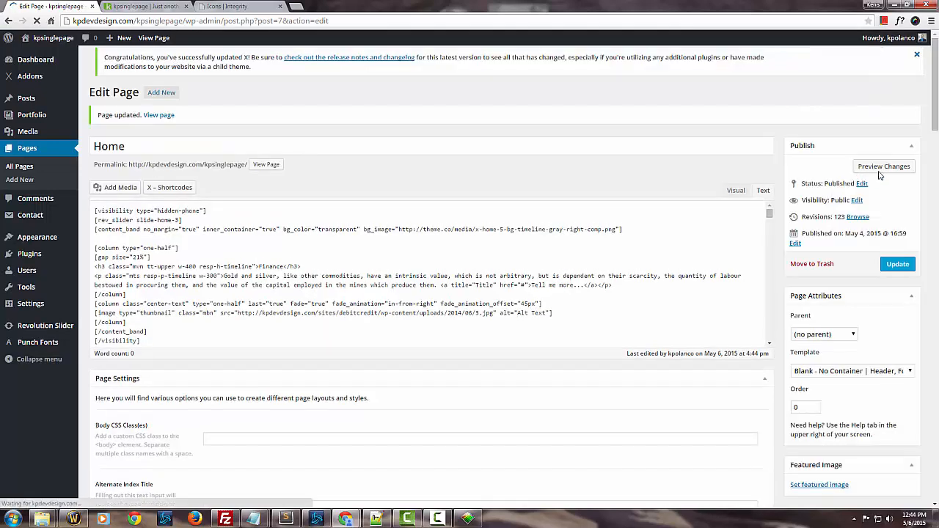
{"action": "left_click", "coordinate": [883, 171]}
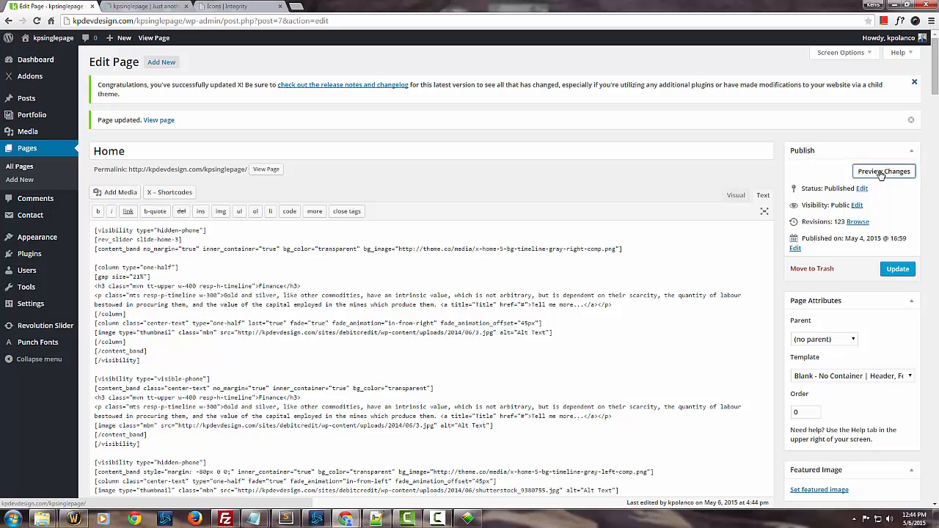
{"action": "left_click", "coordinate": [140, 5]}
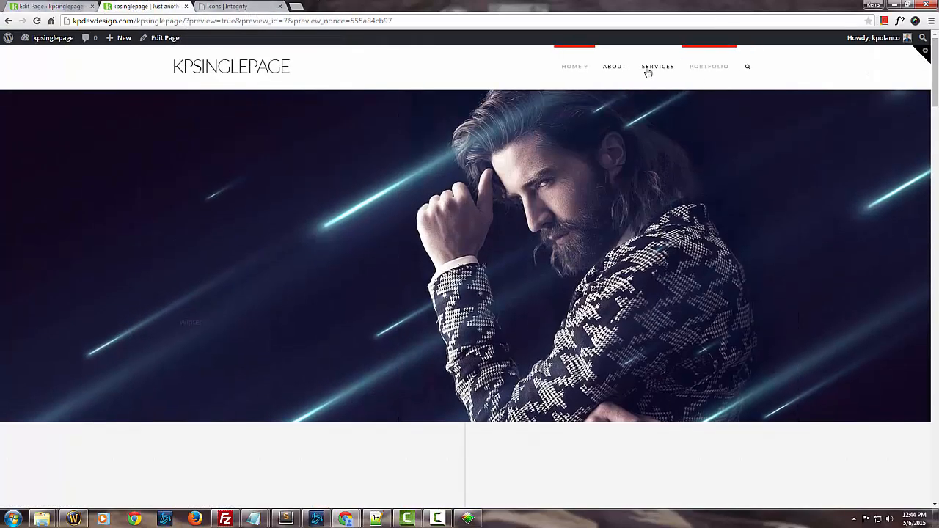
{"action": "left_click", "coordinate": [648, 70]}
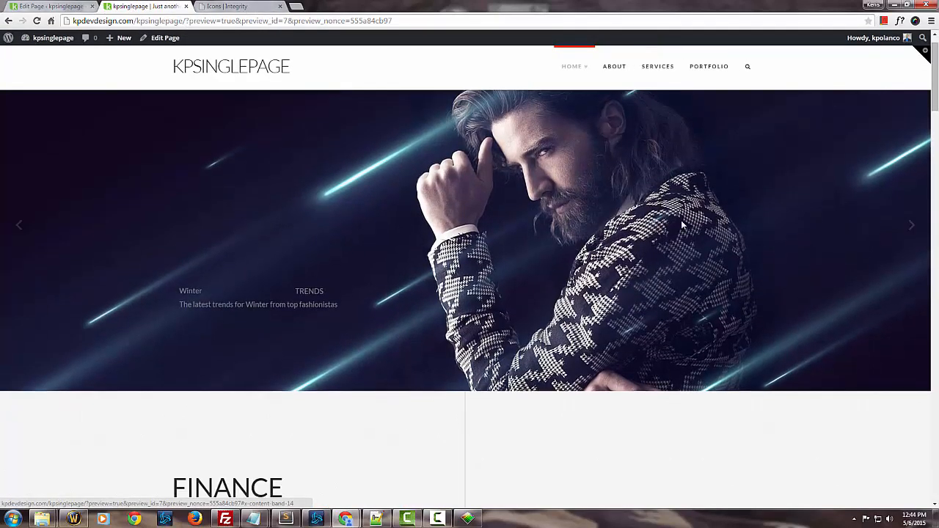
{"action": "scroll", "coordinate": [686, 228], "scroll_direction": "down", "scroll_amount": 2}
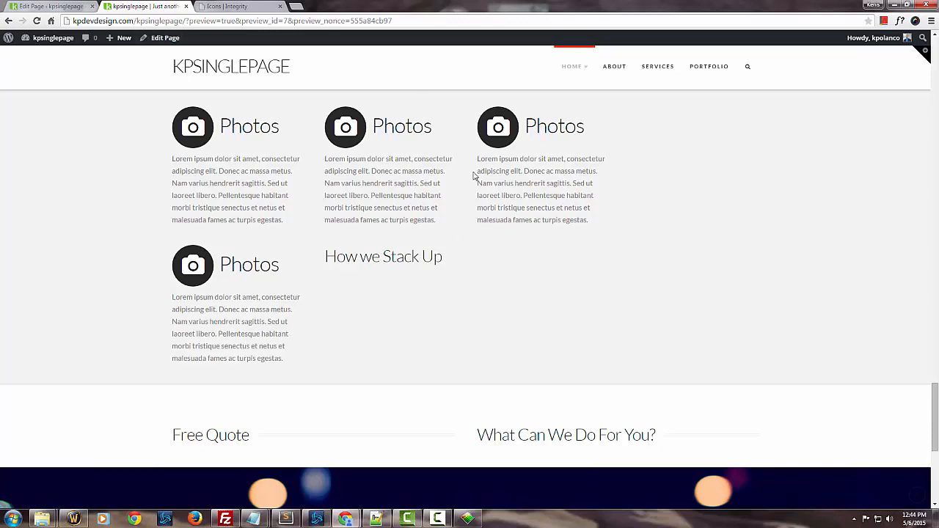
Add last="true" to the fourth one-fourth Photos column shortcode in the Services section of the page code.
{"action": "left_click", "coordinate": [38, 6]}
{"action": "left_click", "coordinate": [358, 282]}
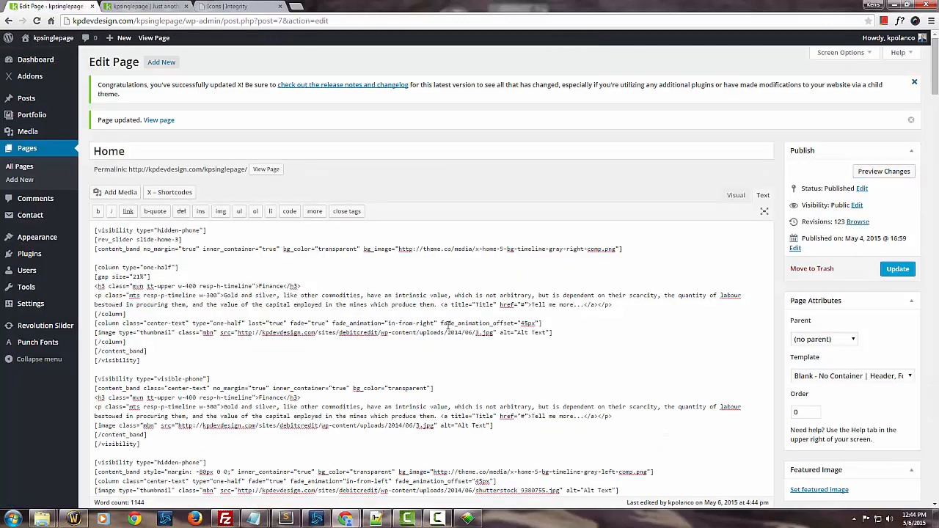
{"action": "key", "text": "ctrl+f"}
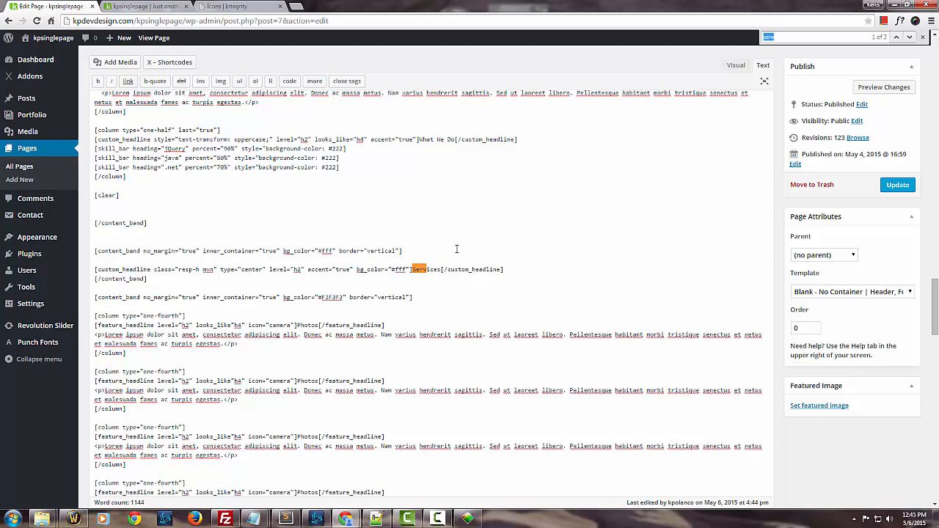
{"action": "left_click", "coordinate": [363, 344]}
{"action": "scroll", "coordinate": [363, 342], "scroll_direction": "down", "scroll_amount": 5}
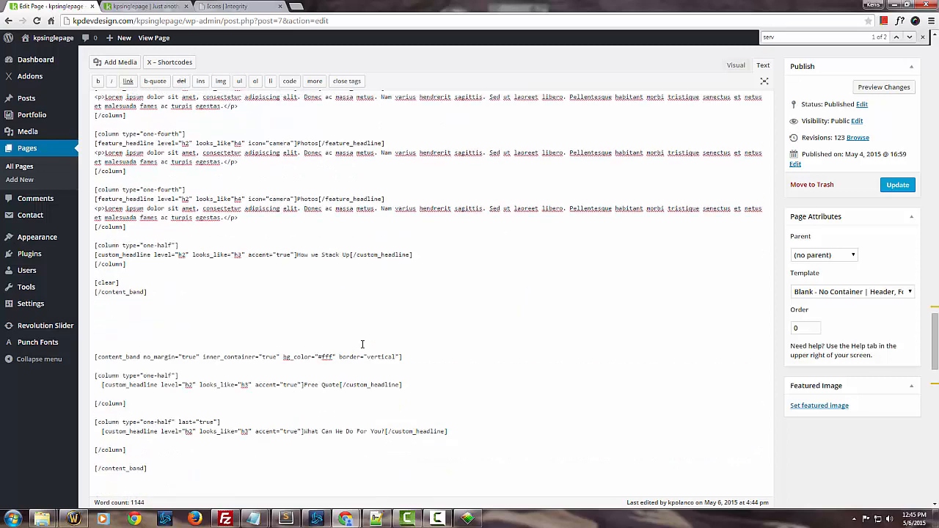
{"action": "left_click", "coordinate": [184, 190]}
{"action": "type", "text": "last"}
{"action": "type", "text": "=\"\""}
{"action": "type", "text": "t"}
{"action": "type", "text": "rue"}
{"action": "left_click_drag", "start_coordinate": [96, 187], "coordinate": [123, 235]}
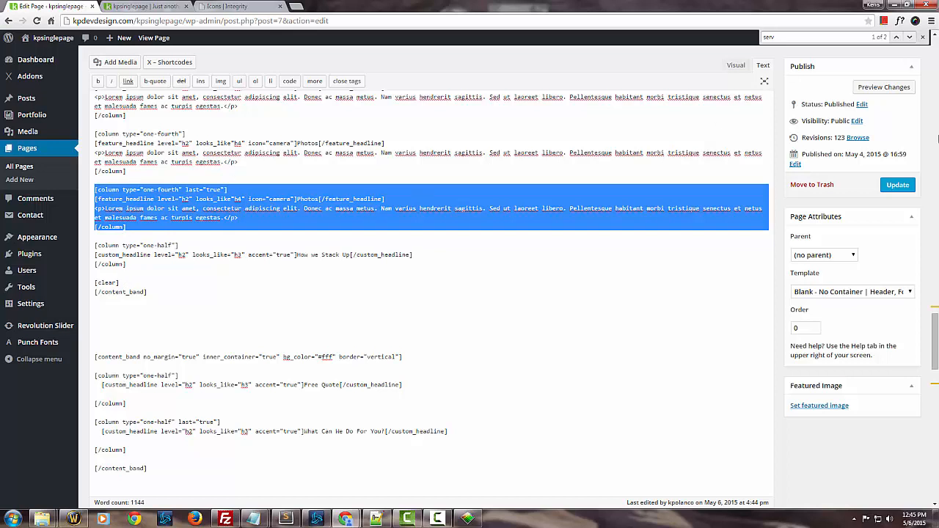
Save the Home page again and review the Services column layout in the refreshed preview.
{"action": "left_click", "coordinate": [897, 184]}
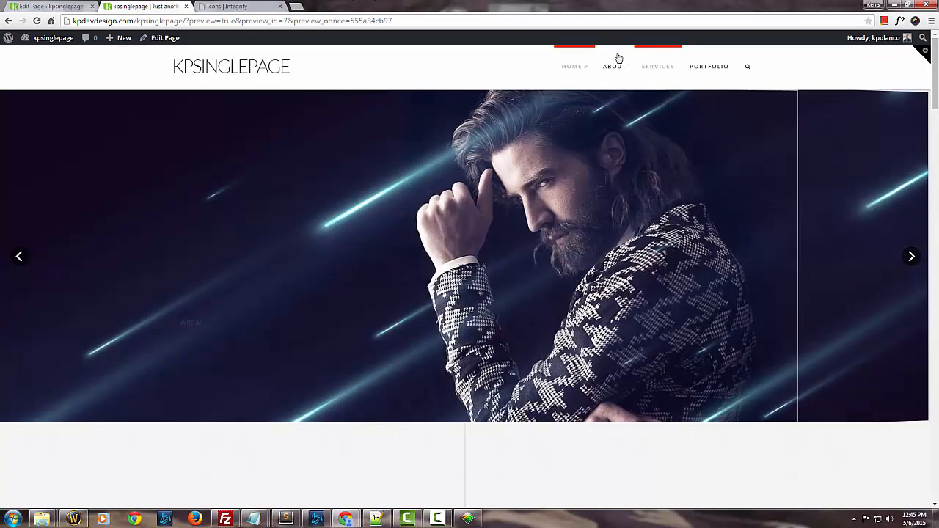
{"action": "left_click", "coordinate": [656, 66]}
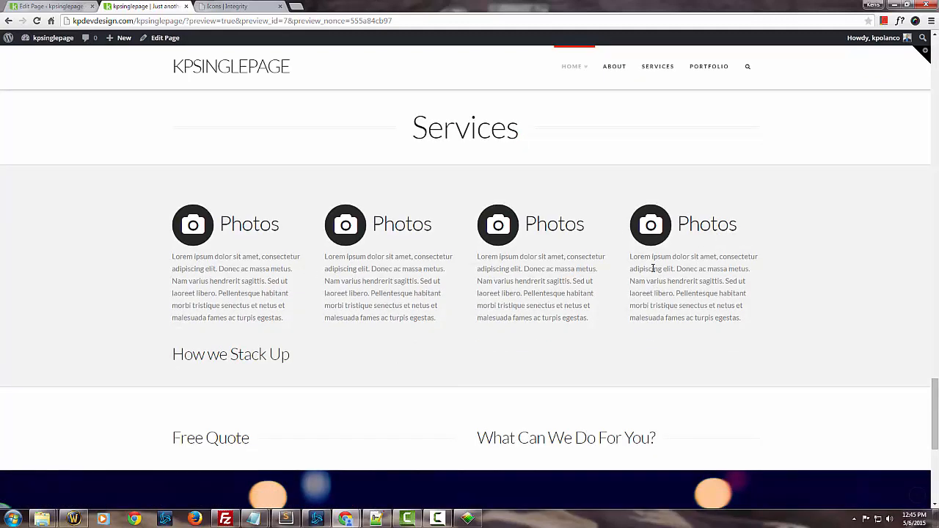
{"action": "key", "text": "F5"}
Return to the page code, search for "serv", and insert an empty line below the How we Stack Up headline.
{"action": "left_click", "coordinate": [51, 8]}
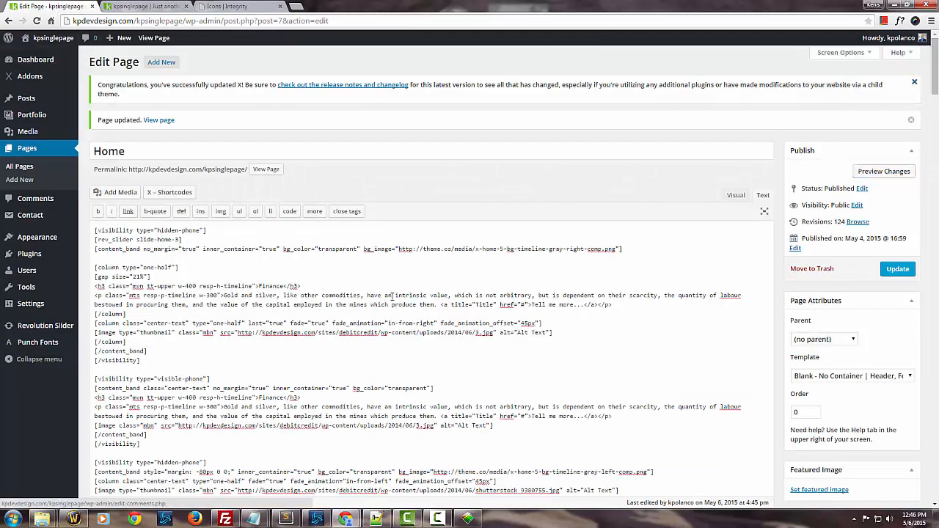
{"action": "key", "text": "ctrl+f"}
{"action": "type", "text": "serc"}
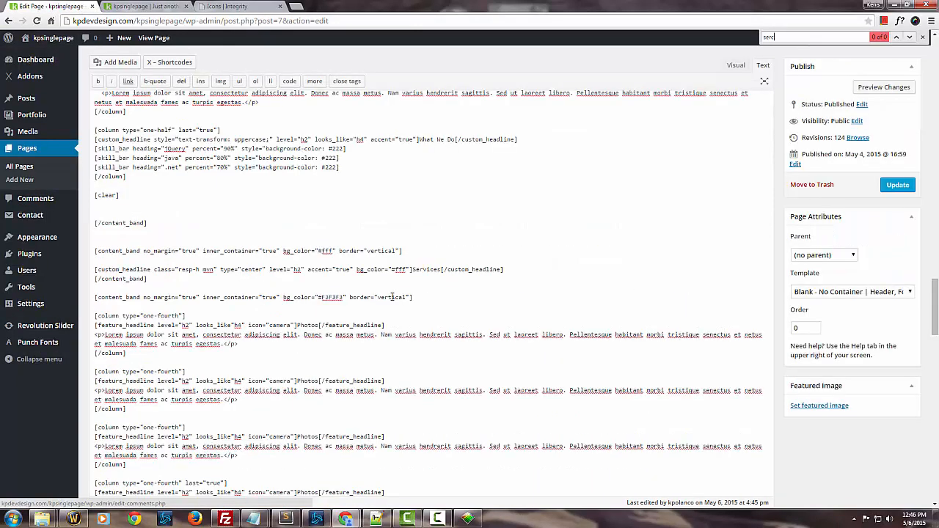
{"action": "key", "text": "BackSpace"}
{"action": "type", "text": "v"}
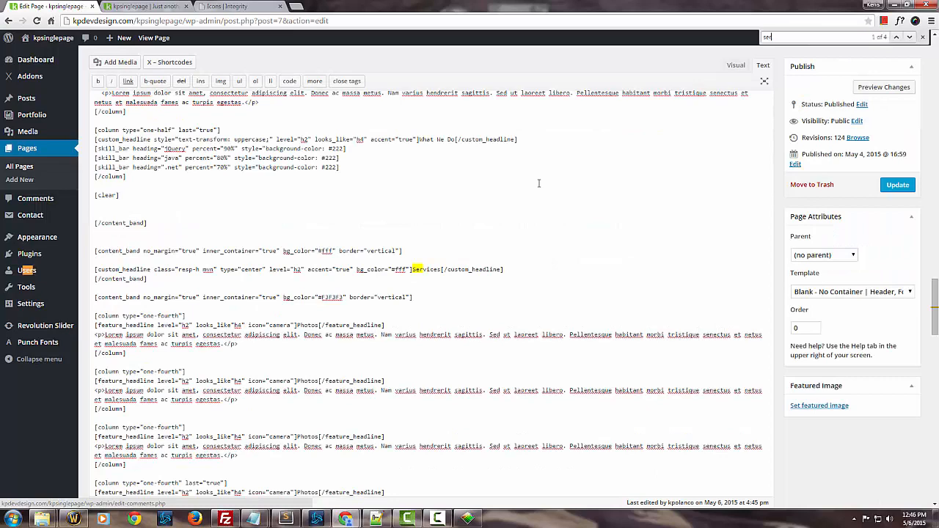
{"action": "scroll", "coordinate": [449, 286], "scroll_direction": "down", "scroll_amount": 5}
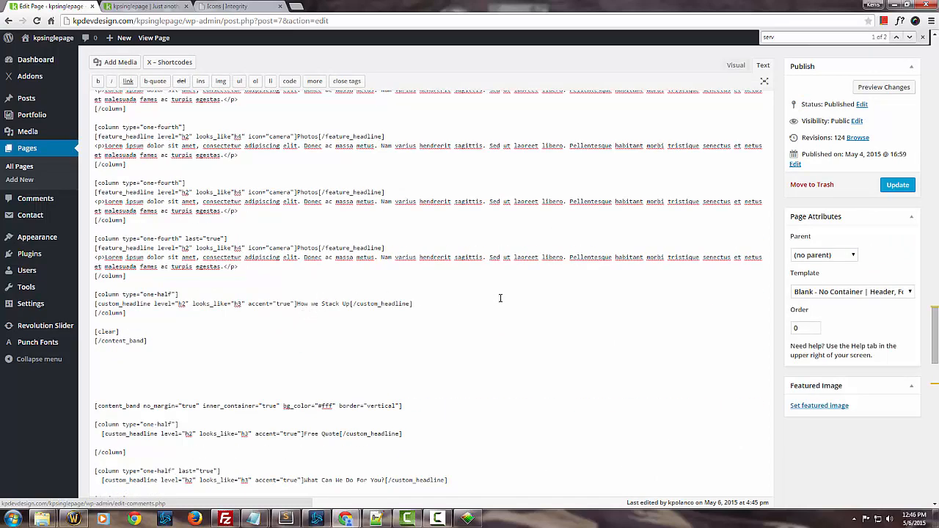
{"action": "key", "text": "Return"}
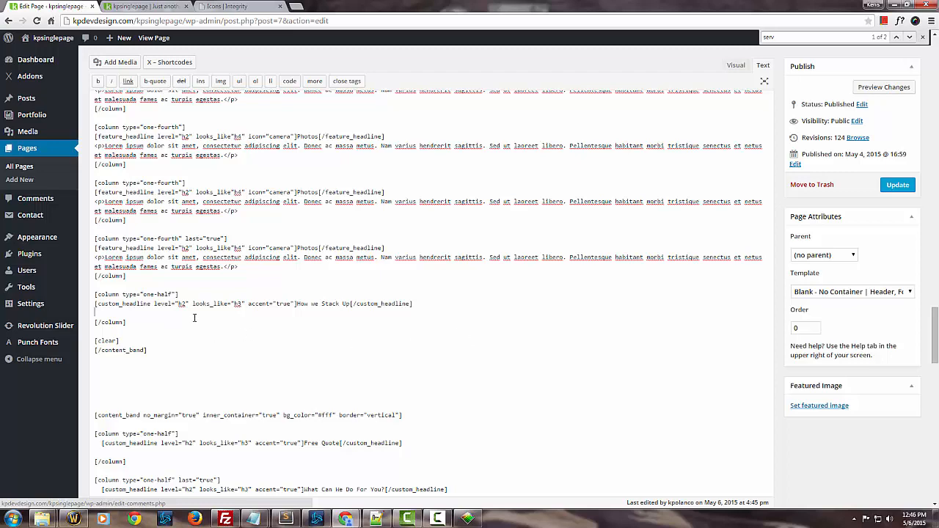
Copy the three skill_bar shortcodes from the What We Do column and paste them below the How we Stack Up headline.
{"action": "scroll", "coordinate": [425, 303], "scroll_direction": "up", "scroll_amount": 3}
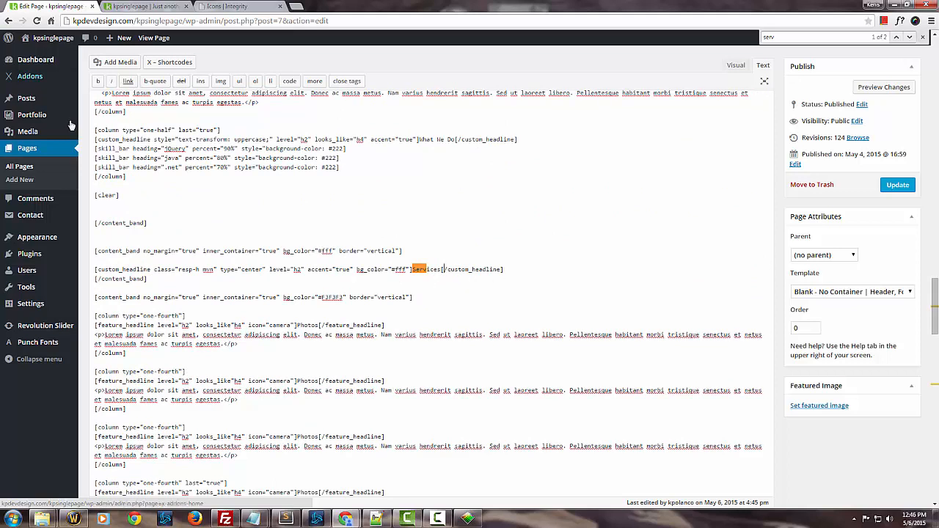
{"action": "left_click_drag", "start_coordinate": [94, 148], "coordinate": [370, 165]}
{"action": "key", "text": "ctrl+c"}
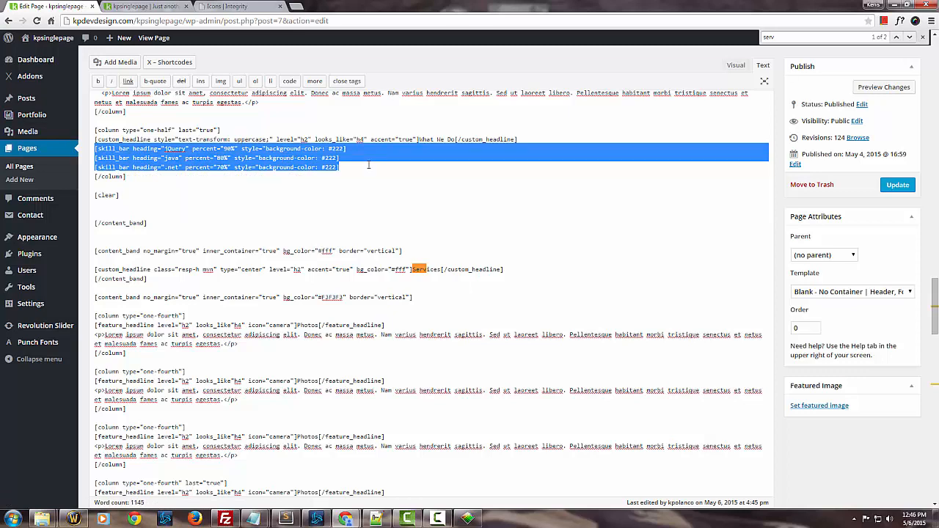
{"action": "scroll", "coordinate": [369, 166], "scroll_direction": "down", "scroll_amount": 7}
{"action": "scroll", "coordinate": [390, 216], "scroll_direction": "up", "scroll_amount": 3}
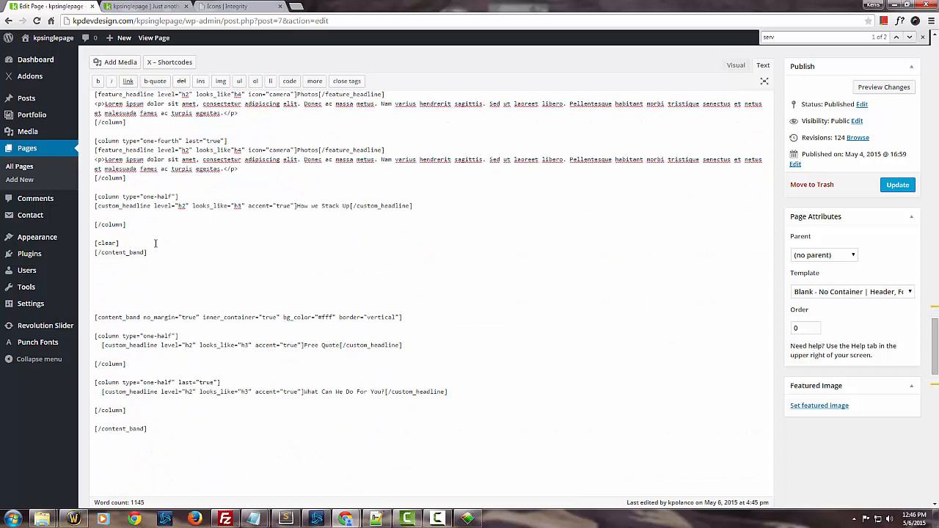
{"action": "left_click", "coordinate": [416, 206]}
{"action": "key", "text": "Return"}
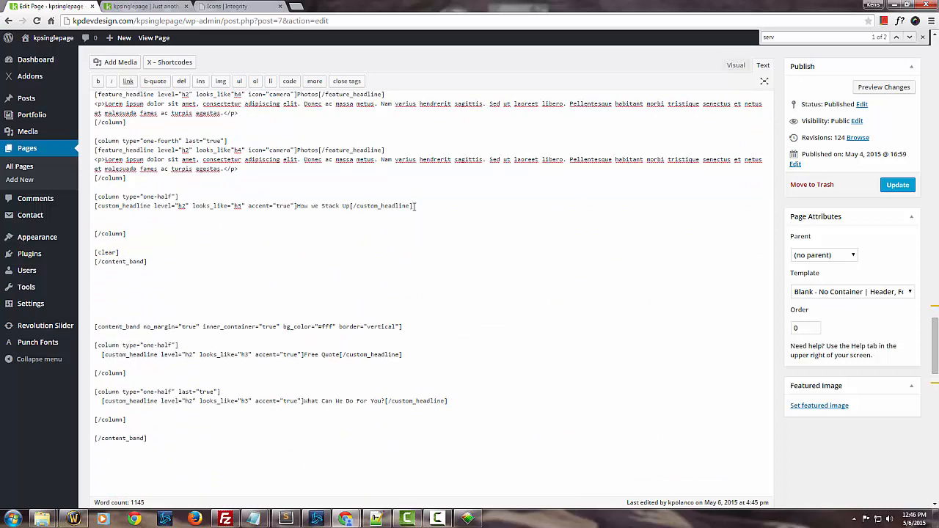
{"action": "key", "text": "ctrl+v"}
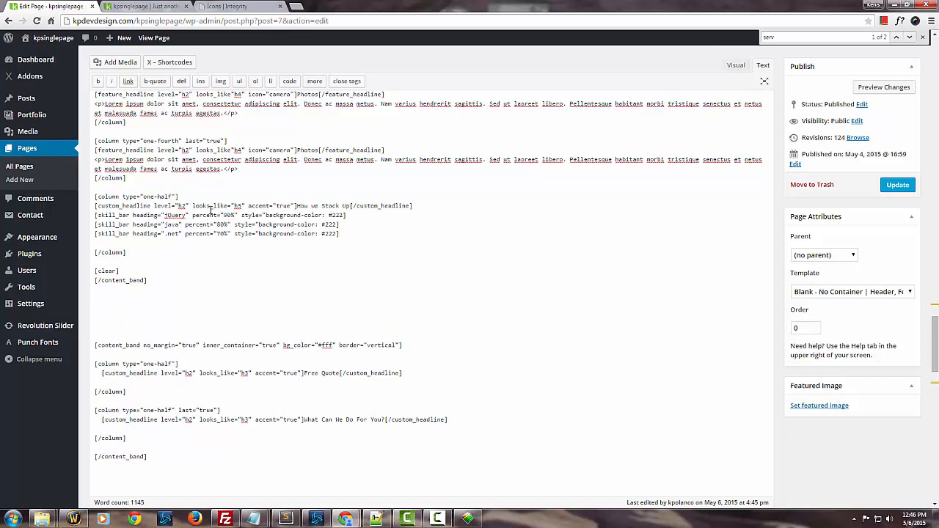
Change the heading of the first copied skill bar to "Real Estate", staying on the page to keep the unsaved edits.
{"action": "left_click", "coordinate": [184, 215]}
{"action": "key", "text": "ctrl+shift+Left"}
{"action": "type", "text": "Html"}
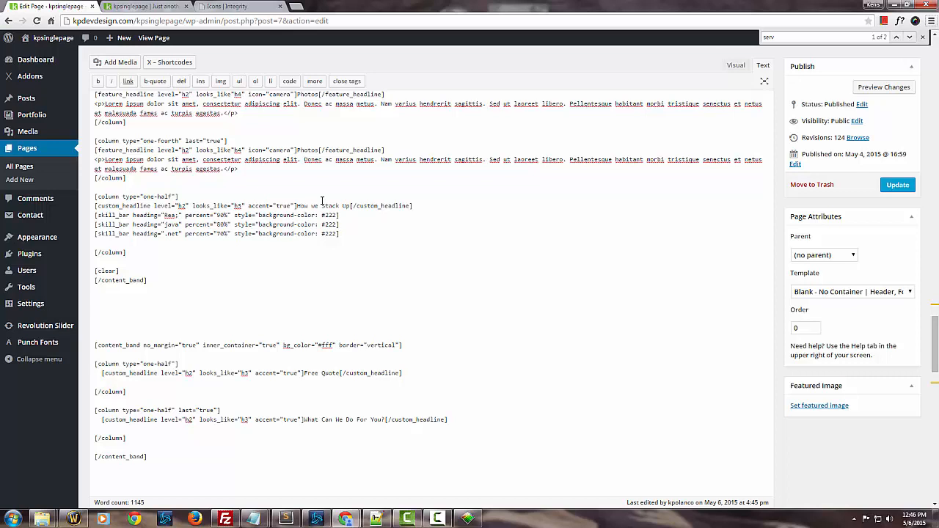
{"action": "key", "text": "F5"}
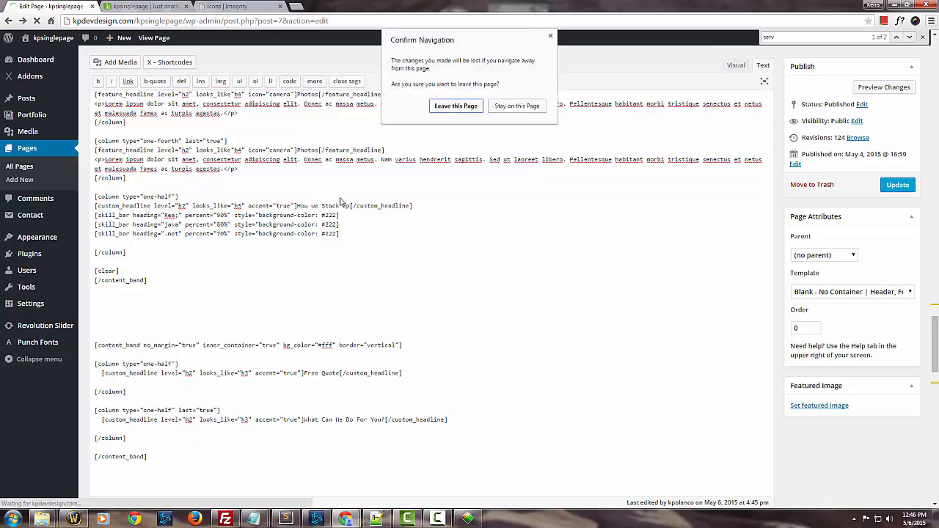
{"action": "left_click", "coordinate": [537, 106]}
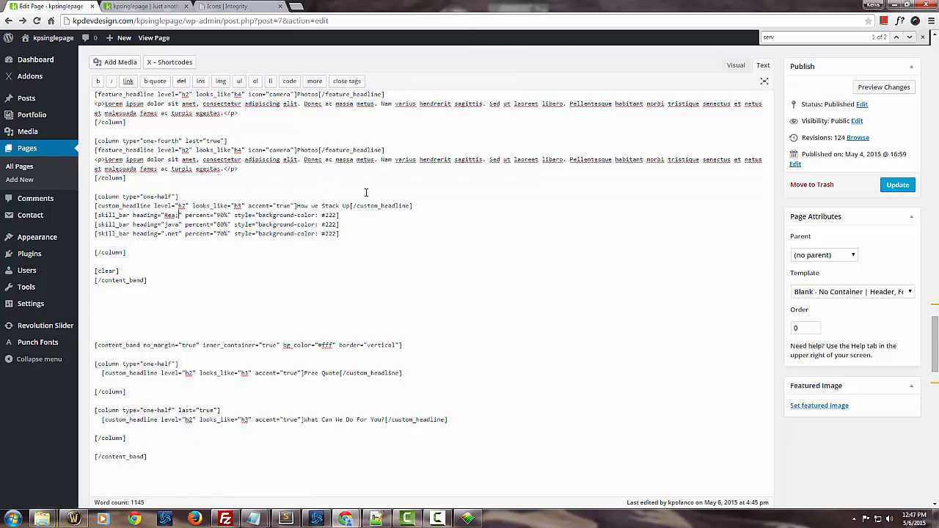
{"action": "key", "text": "BackSpace"}
{"action": "type", "text": "l Estate"}
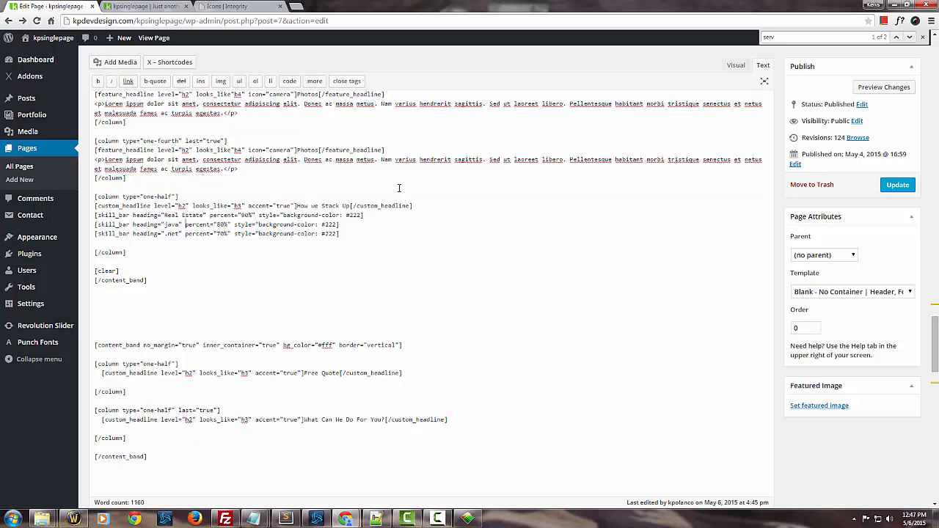
Change the headings of the second and third copied skill bars to "Income Tax" and "Finance".
{"action": "key", "text": "ctrl+shift+Left"}
{"action": "type", "text": "Income T"}
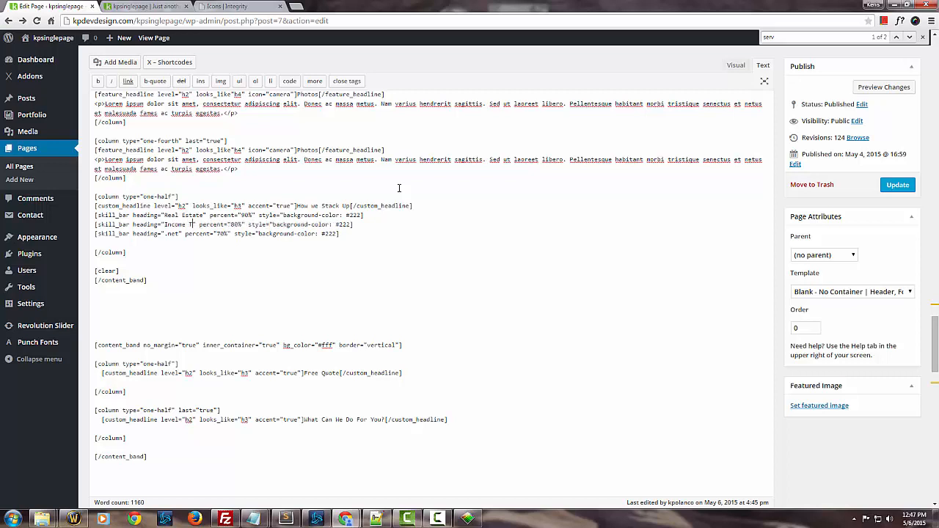
{"action": "type", "text": "ax"}
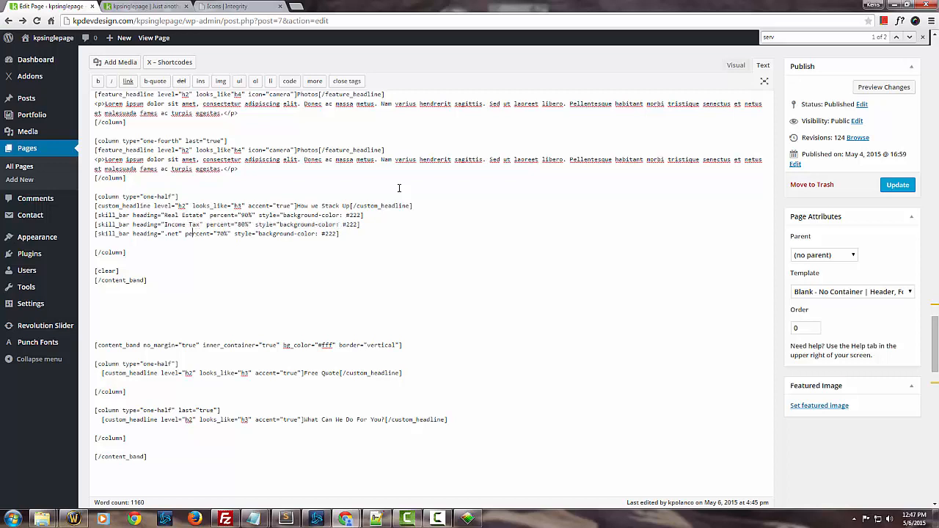
{"action": "key", "text": "ctrl+shift+Left"}
{"action": "key", "text": "shift+Left"}
{"action": "type", "text": "Finan"}
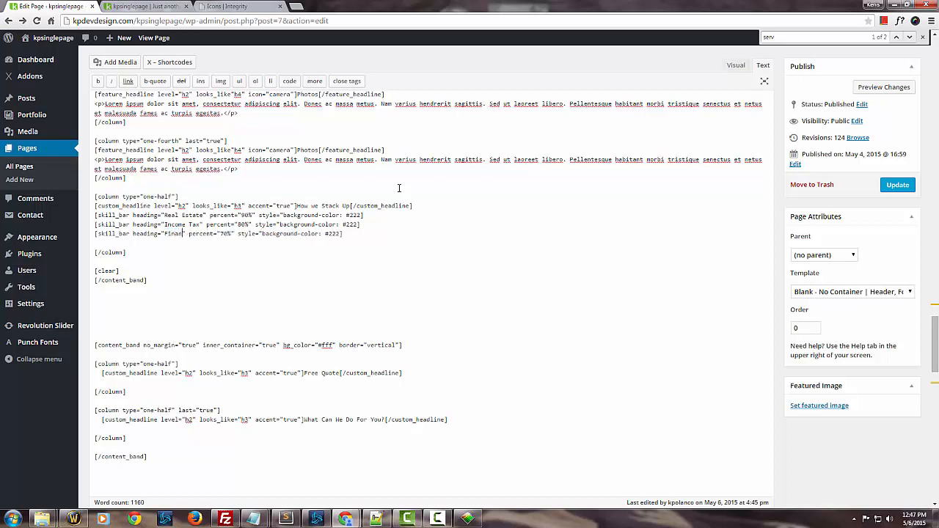
{"action": "type", "text": "ce"}
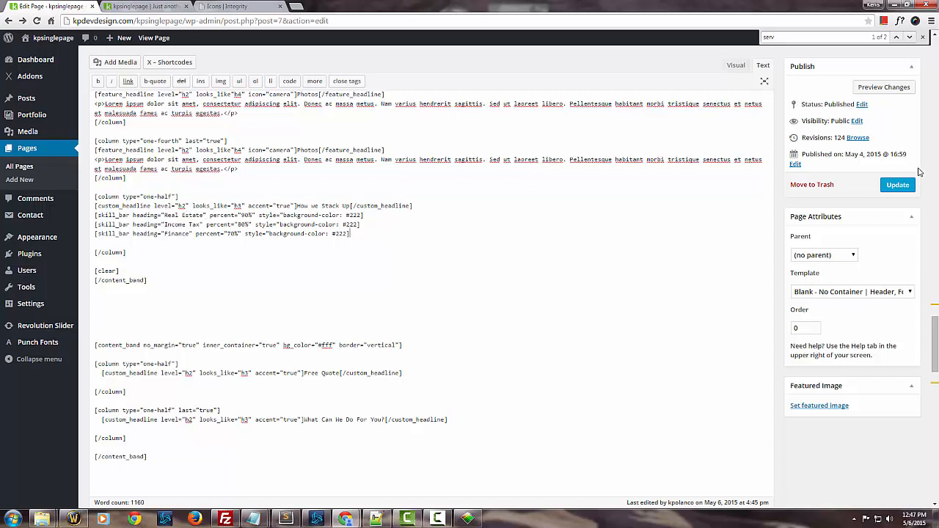
Update the Home page and review the How we Stack Up skill bars in the refreshed preview.
{"action": "left_click", "coordinate": [893, 187]}
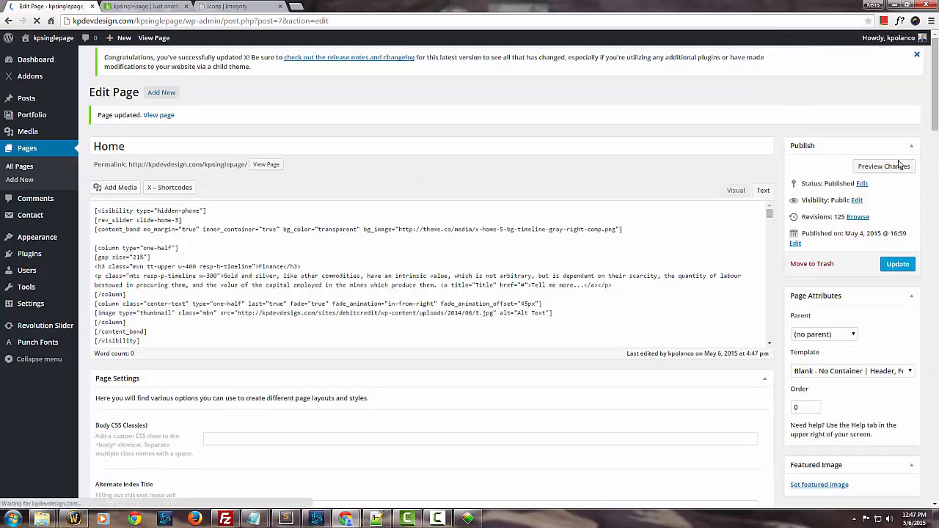
{"action": "left_click", "coordinate": [882, 173]}
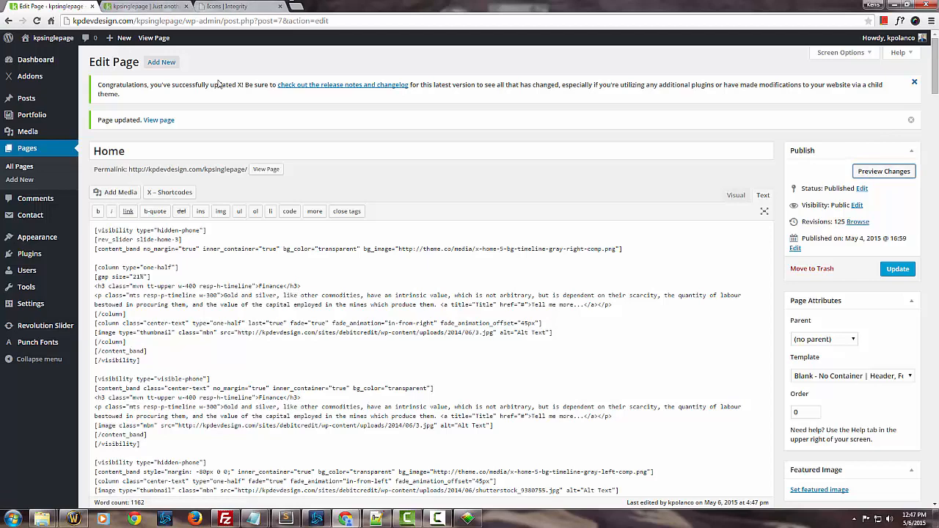
{"action": "left_click", "coordinate": [166, 7]}
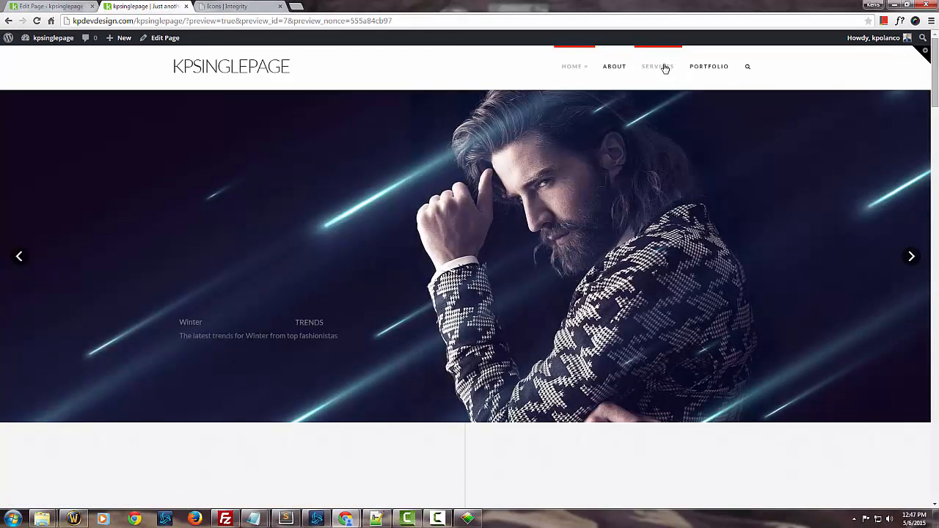
{"action": "scroll", "coordinate": [687, 218], "scroll_direction": "down", "scroll_amount": 15}
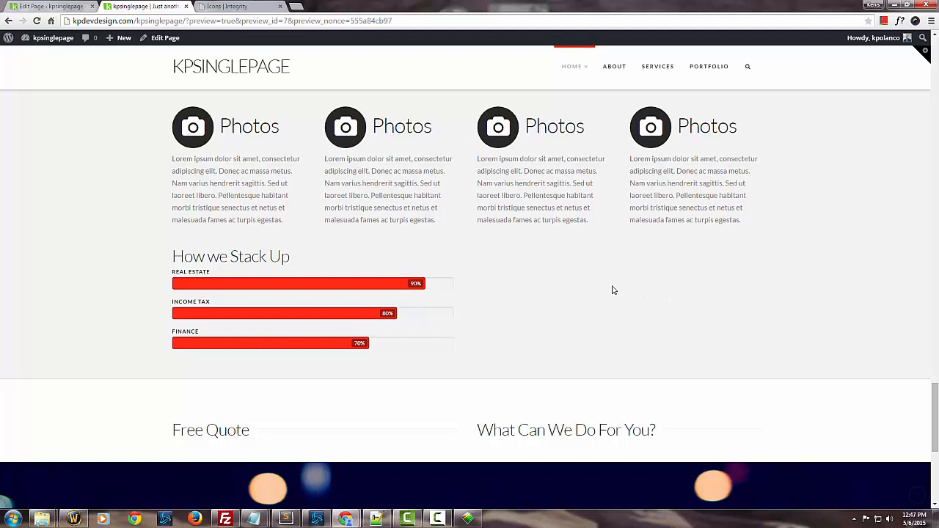
{"action": "scroll", "coordinate": [613, 291], "scroll_direction": "down", "scroll_amount": 2}
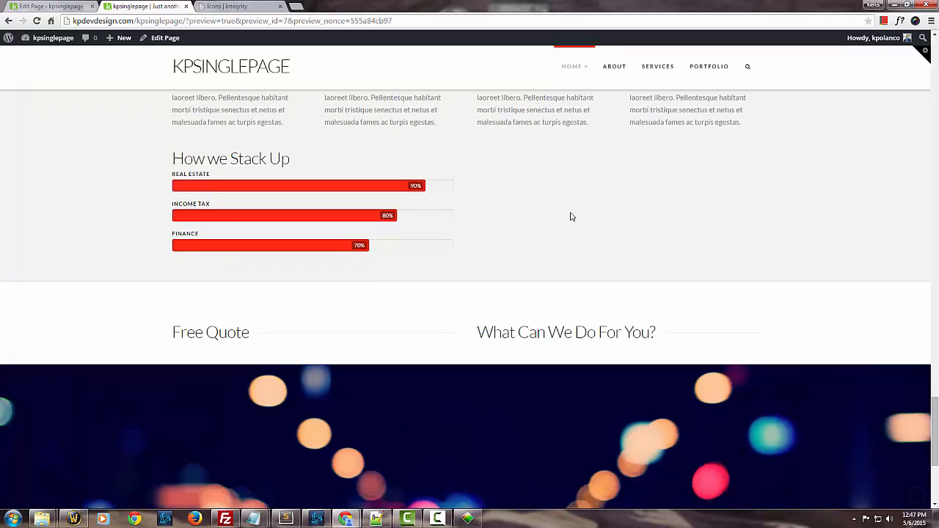
Return to the page code, search for "serv", and copy the opening one-half column tag above the How we Stack Up headline.
{"action": "left_click", "coordinate": [41, 7]}
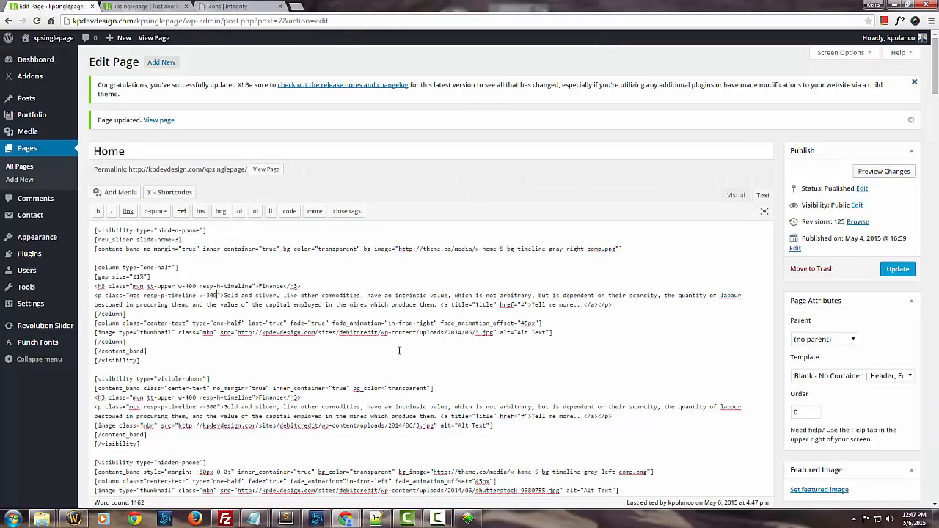
{"action": "key", "text": "ctrl+f"}
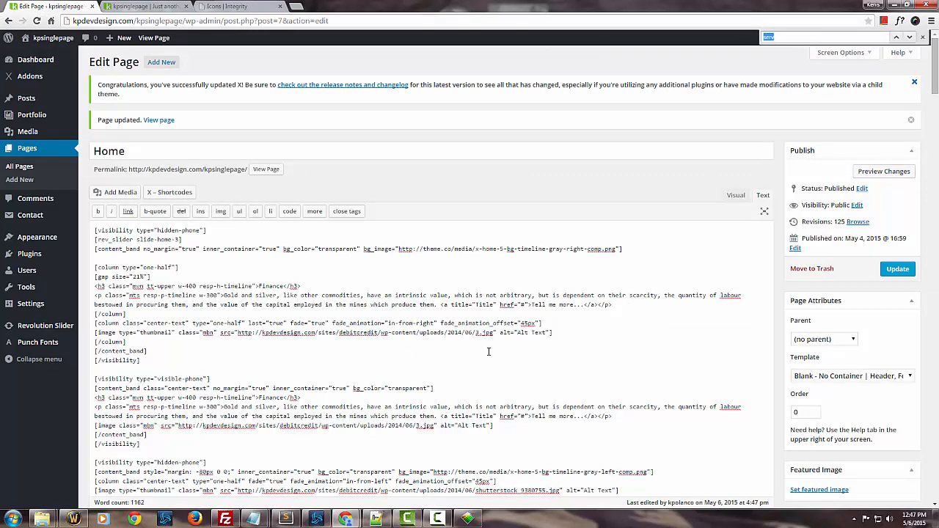
{"action": "key", "text": "Return"}
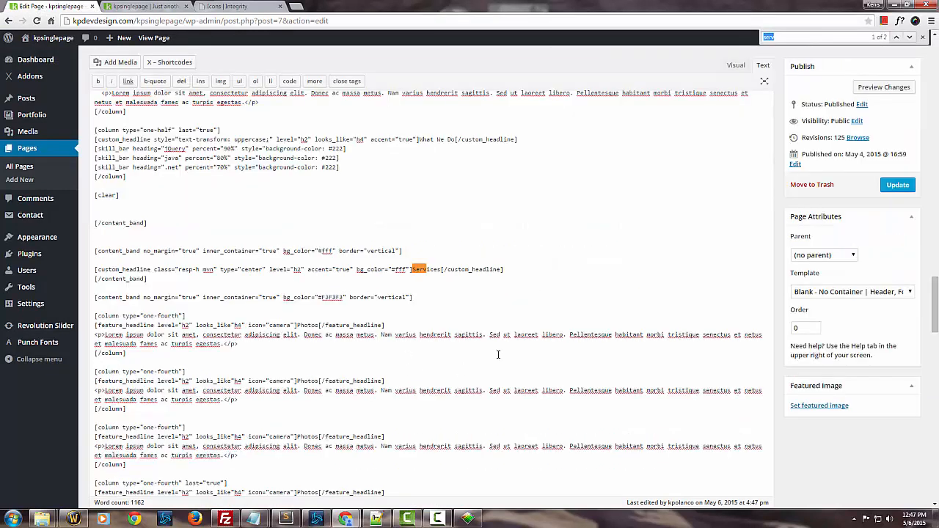
{"action": "left_click", "coordinate": [359, 398]}
{"action": "scroll", "coordinate": [220, 266], "scroll_direction": "down", "scroll_amount": 10}
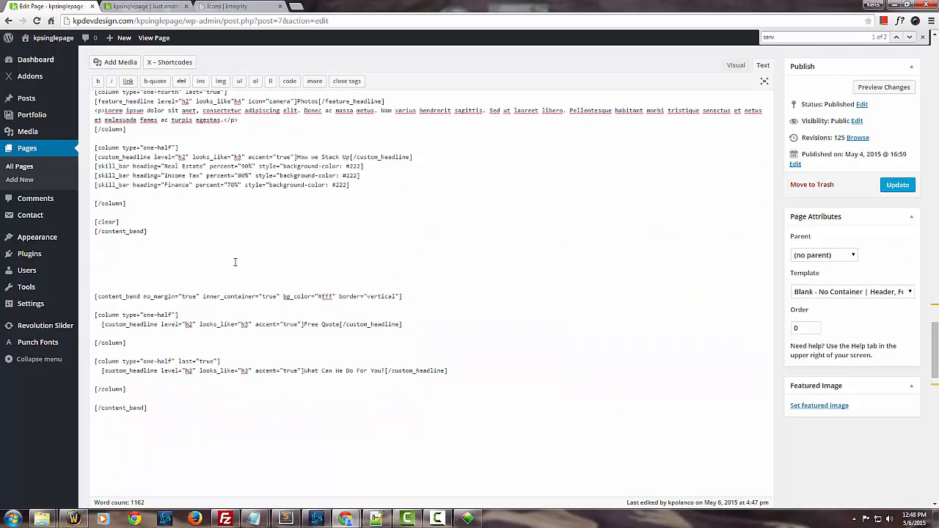
{"action": "scroll", "coordinate": [186, 280], "scroll_direction": "down", "scroll_amount": 3}
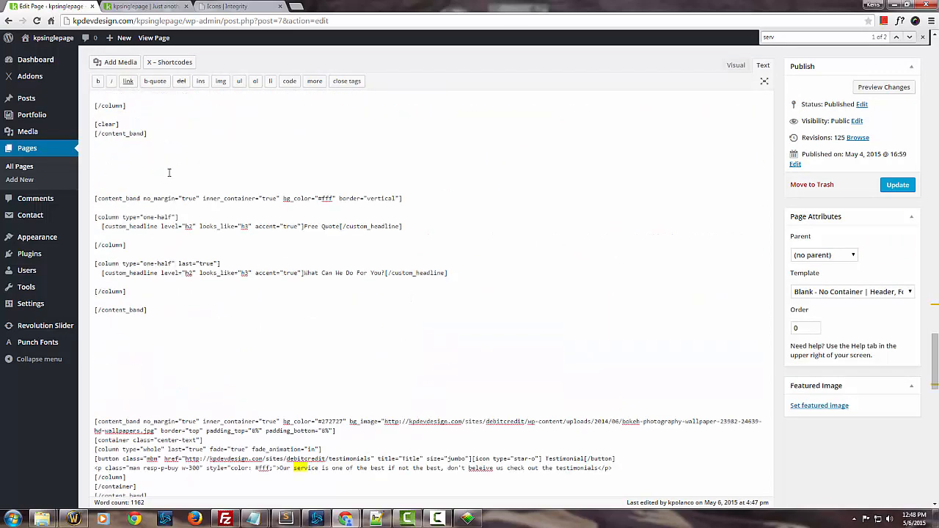
{"action": "scroll", "coordinate": [168, 173], "scroll_direction": "up", "scroll_amount": 3}
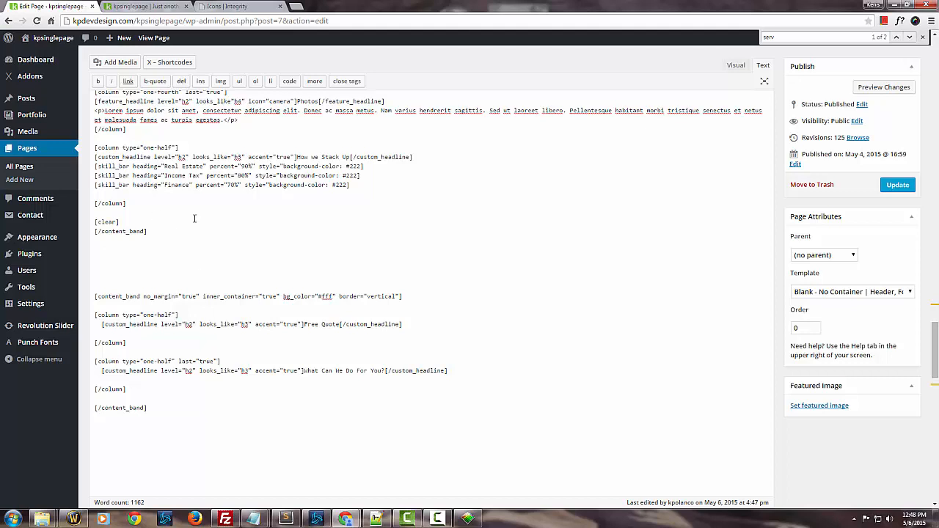
{"action": "left_click", "coordinate": [127, 205]}
{"action": "key", "text": "Up"}
{"action": "key", "text": "Up"}
{"action": "key", "text": "Up"}
{"action": "key", "text": "Home"}
{"action": "key", "text": "shift+End"}
{"action": "key", "text": "ctrl+c"}
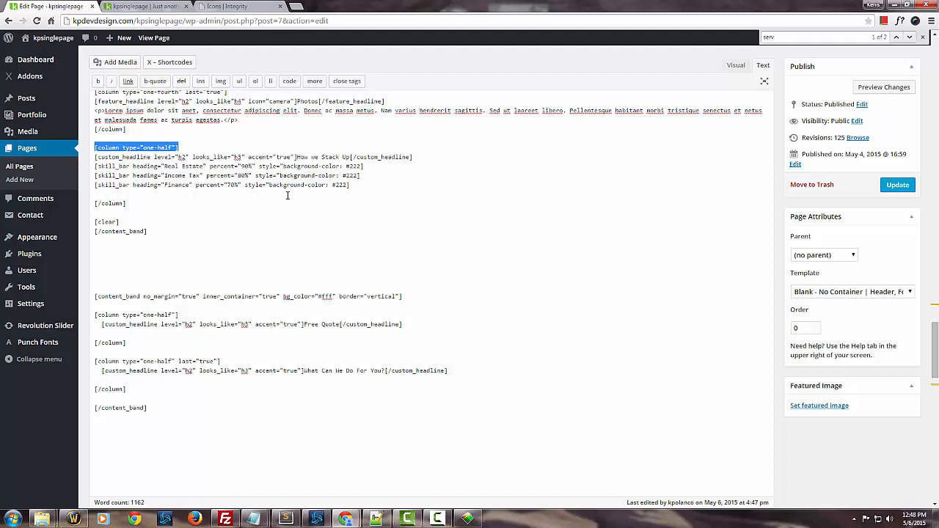
Insert blank lines after the How we Stack Up column's closing tag and paste the opening one-half column tag there.
{"action": "key", "text": "Left"}
{"action": "key", "text": "Down"}
{"action": "key", "text": "Down"}
{"action": "key", "text": "Down"}
{"action": "key", "text": "Down"}
{"action": "key", "text": "Down"}
{"action": "key", "text": "Down"}
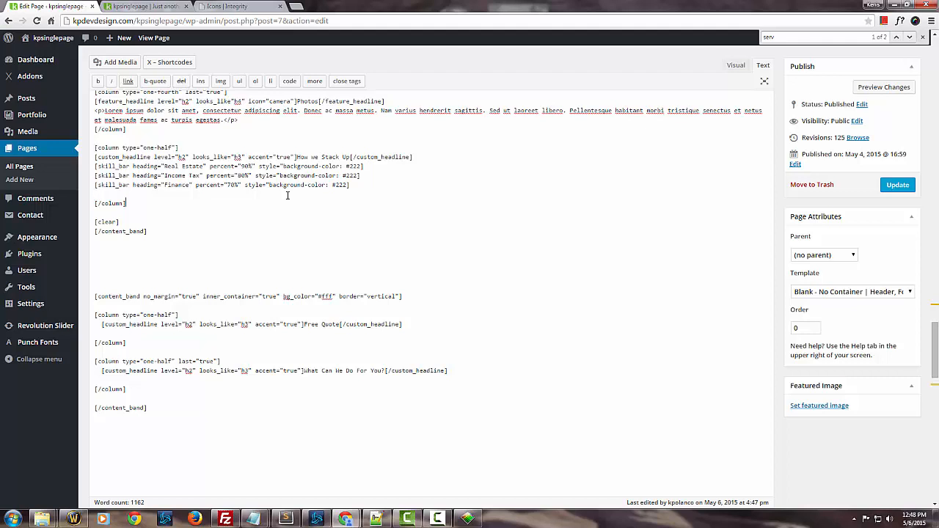
{"action": "key", "text": "End"}
{"action": "key", "text": "Return"}
{"action": "key", "text": "Return"}
{"action": "key", "text": "Return"}
{"action": "key", "text": "Return"}
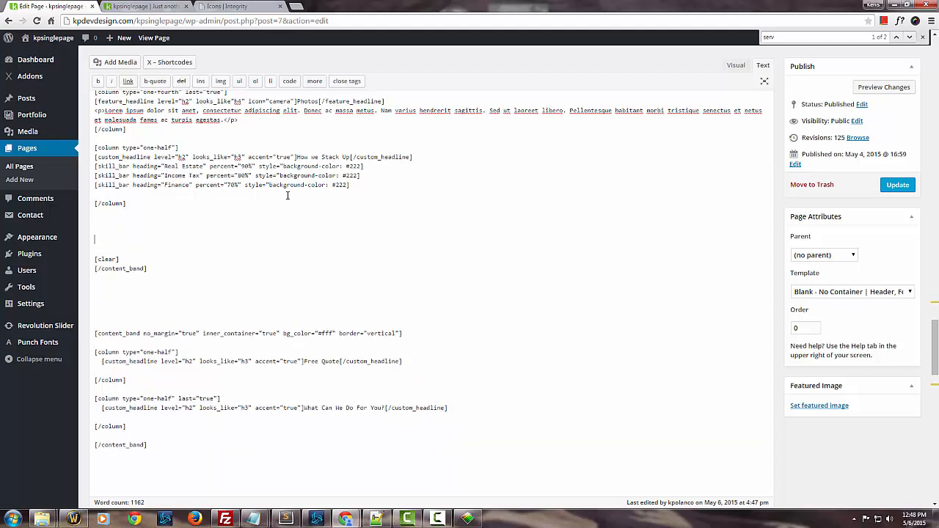
{"action": "key", "text": "ctrl+v"}
Copy the closing [/column] tag and paste it a few lines below the new opening one-half column tag.
{"action": "key", "text": "Up"}
{"action": "key", "text": "Up"}
{"action": "key", "text": "Up"}
{"action": "key", "text": "shift+Up"}
{"action": "key", "text": "ctrl+c"}
{"action": "key", "text": "Down"}
{"action": "key", "text": "Down"}
{"action": "key", "text": "Return"}
{"action": "key", "text": "Return"}
{"action": "key", "text": "Return"}
{"action": "key", "text": "ctrl+v"}
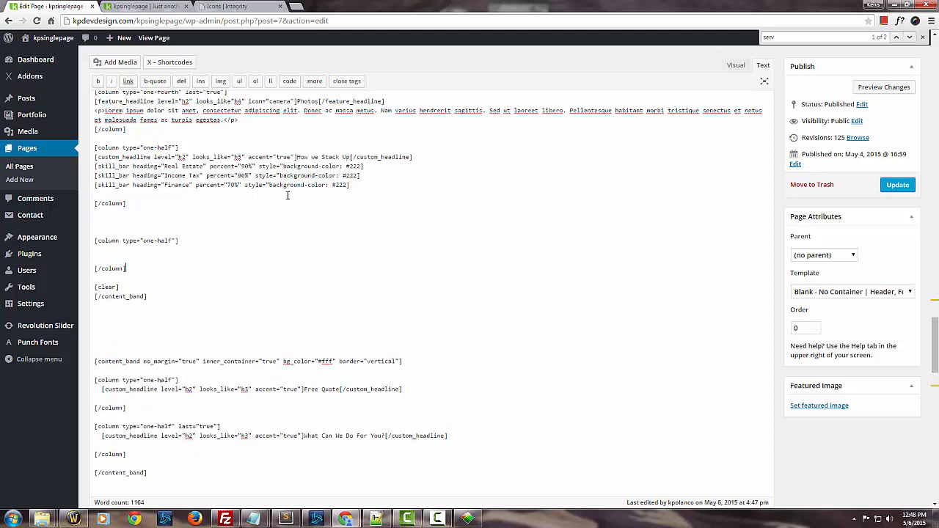
Copy the How we Stack Up custom_headline line and paste it inside the new one-half column.
{"action": "key", "text": "Up"}
{"action": "key", "text": "Up"}
{"action": "key", "text": "Up"}
{"action": "key", "text": "Up"}
{"action": "key", "text": "Home"}
{"action": "key", "text": "shift+End"}
{"action": "key", "text": "ctrl+c"}
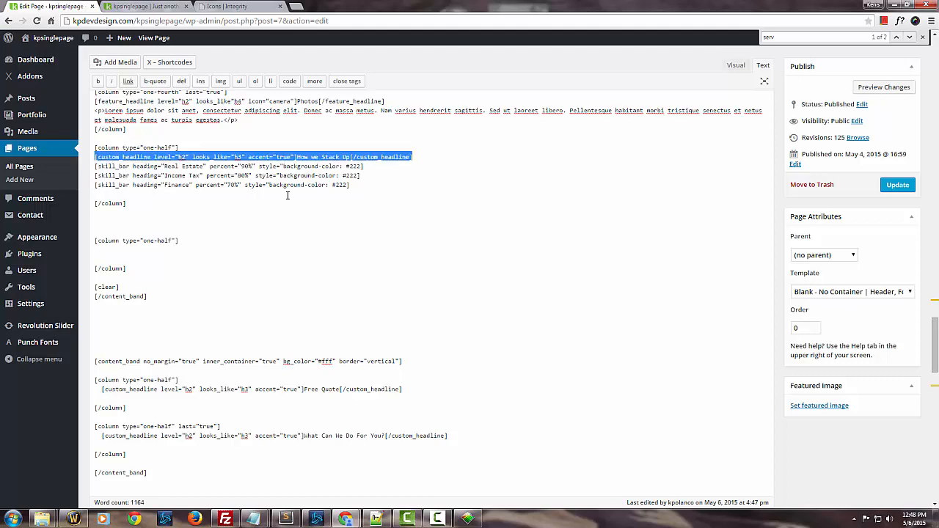
{"action": "key", "text": "Down"}
{"action": "key", "text": "Down"}
{"action": "key", "text": "Down"}
{"action": "key", "text": "Down"}
{"action": "key", "text": "Down"}
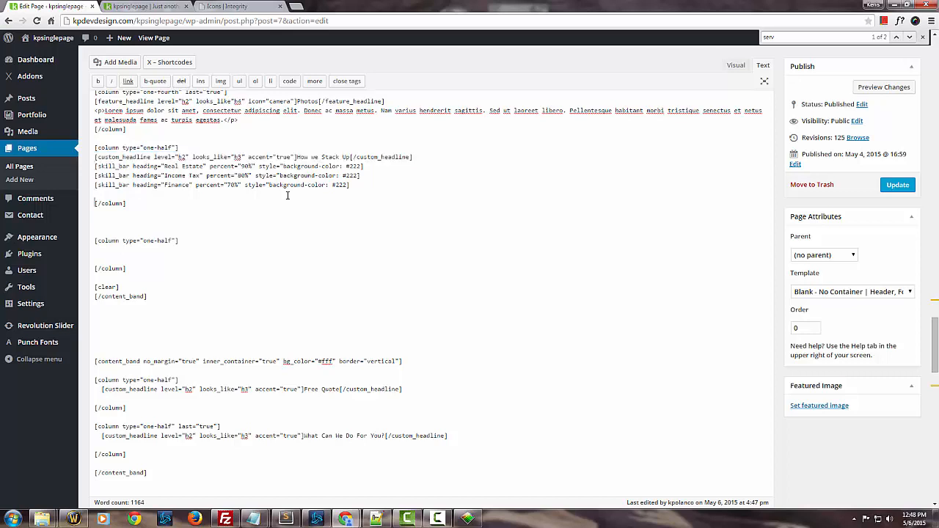
{"action": "key", "text": "ctrl+v"}
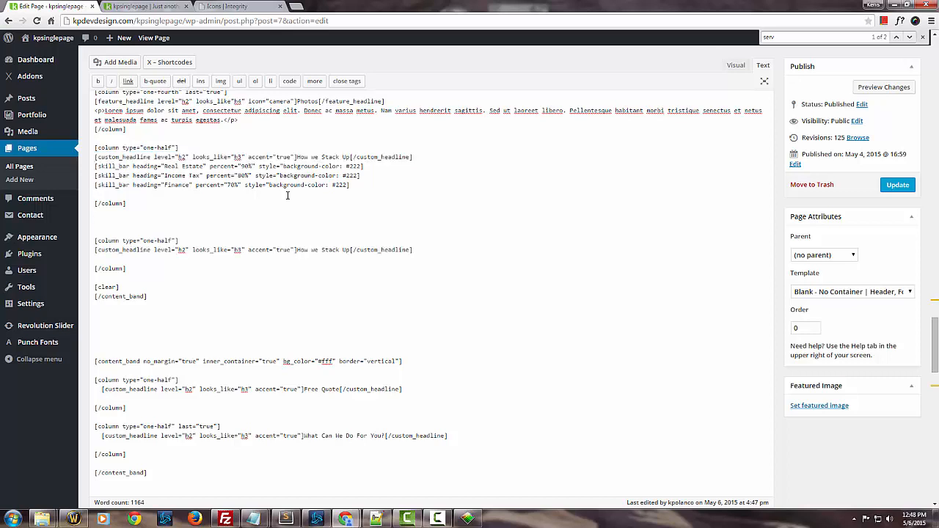
Replace the headline text in the new one-half column with "Happy Clients".
{"action": "key", "text": "Left"}
{"action": "key", "text": "shift+Left"}
{"action": "key", "text": "shift+Left"}
{"action": "key", "text": "shift+Left"}
{"action": "key", "text": "shift+Left"}
{"action": "key", "text": "shift+Left"}
{"action": "key", "text": "shift+Left"}
{"action": "key", "text": "shift+Left"}
{"action": "key", "text": "shift+Left"}
{"action": "key", "text": "shift+Left"}
{"action": "key", "text": "shift+Left"}
{"action": "key", "text": "shift+Left"}
{"action": "key", "text": "shift+Left"}
{"action": "key", "text": "shift+Left"}
{"action": "key", "text": "shift+Left"}
{"action": "key", "text": "shift+Left"}
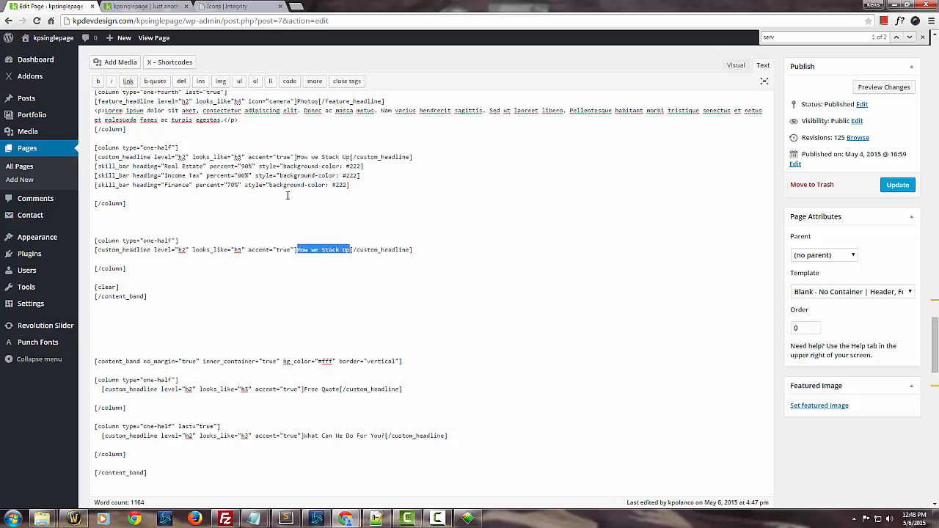
{"action": "key", "text": "Delete"}
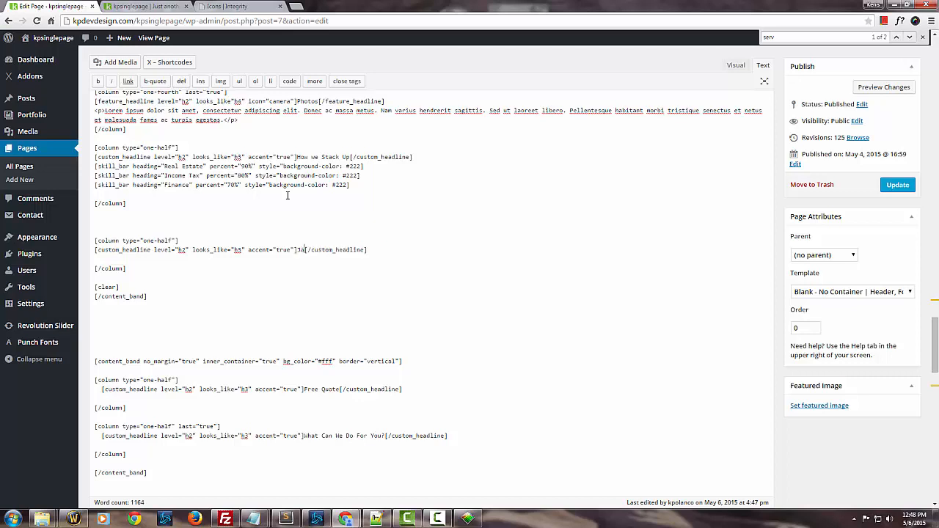
{"action": "type", "text": "Happy Clients"}
{"action": "key", "text": "Return"}
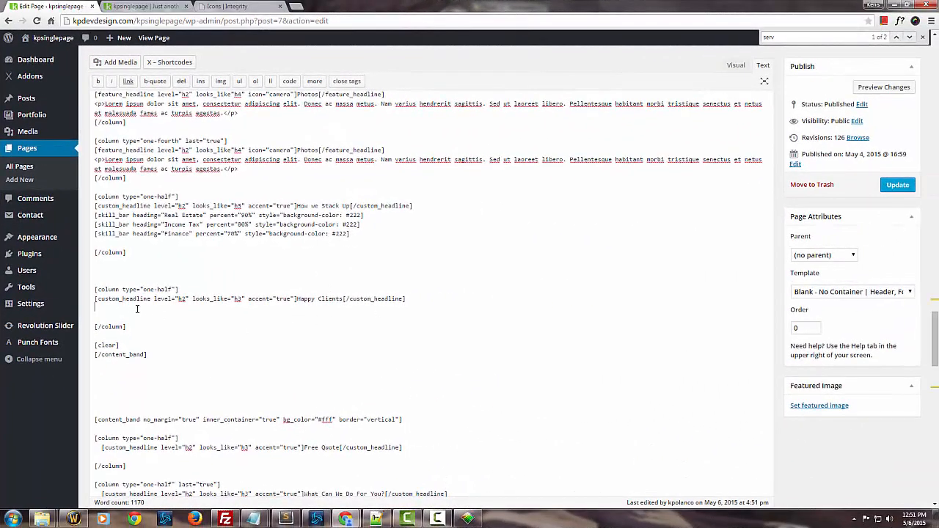
{"action": "type", "text": "<img src=\"http://kpdevdesign.com/sites/debitcredit/wp-content/uploads/2014/06/shutterstock_71958379.jpg\" alt=\"Alt Text\"/>"}
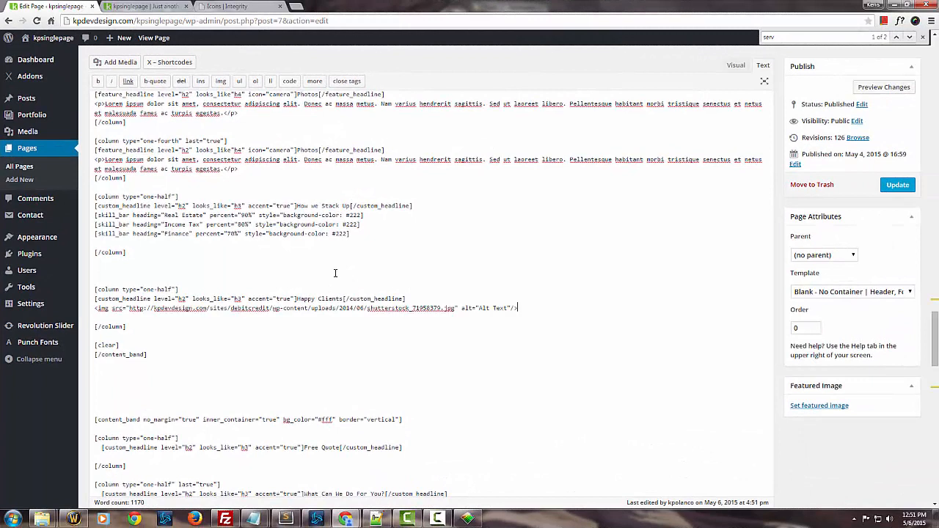
{"action": "left_click", "coordinate": [895, 185]}
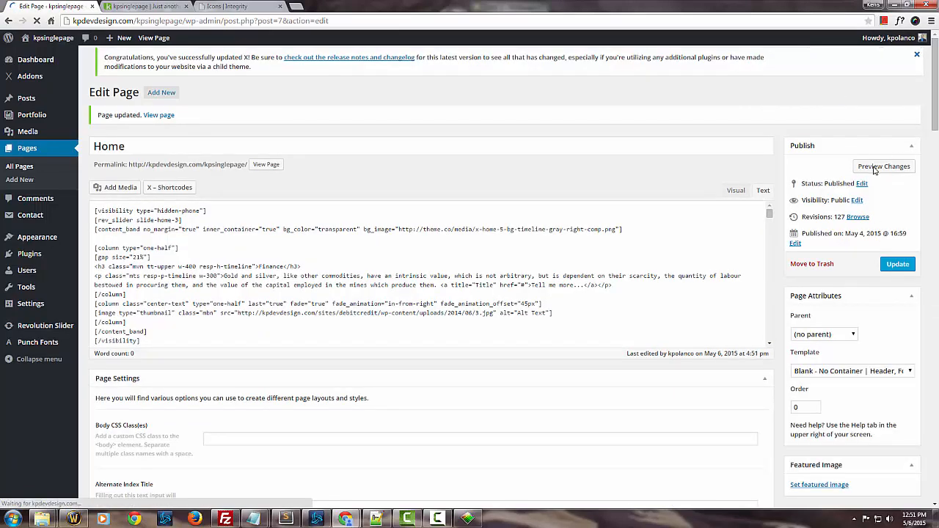
Preview the page changes to review both half-width columns in the Services section, and return to the page editor.
{"action": "left_click", "coordinate": [877, 171]}
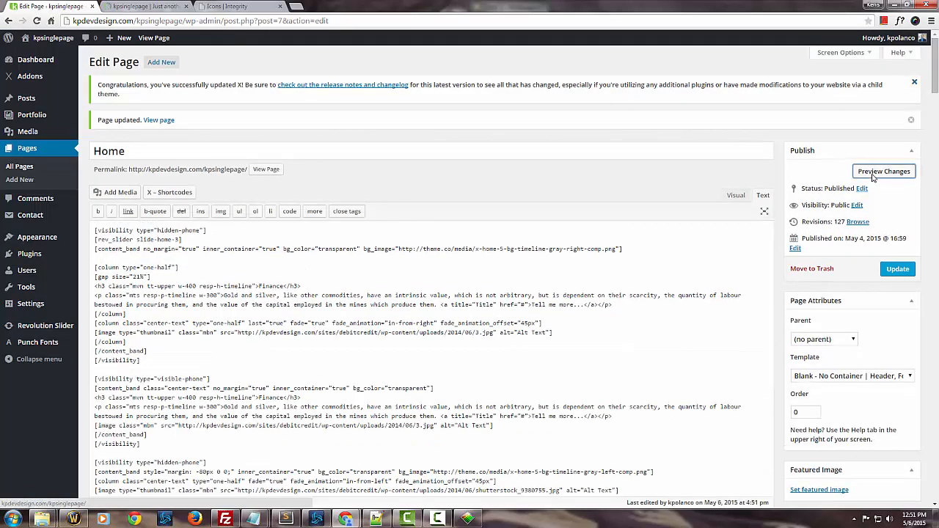
{"action": "left_click", "coordinate": [141, 5]}
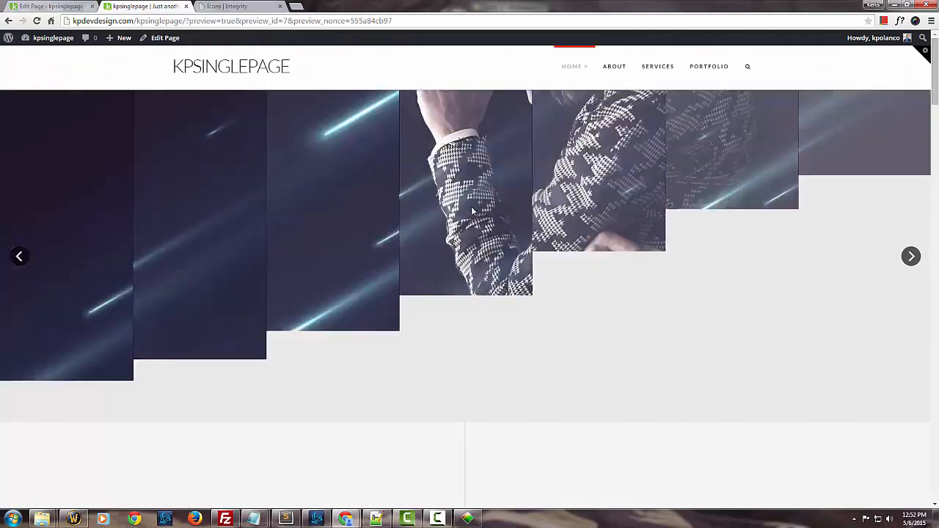
{"action": "left_click", "coordinate": [645, 67]}
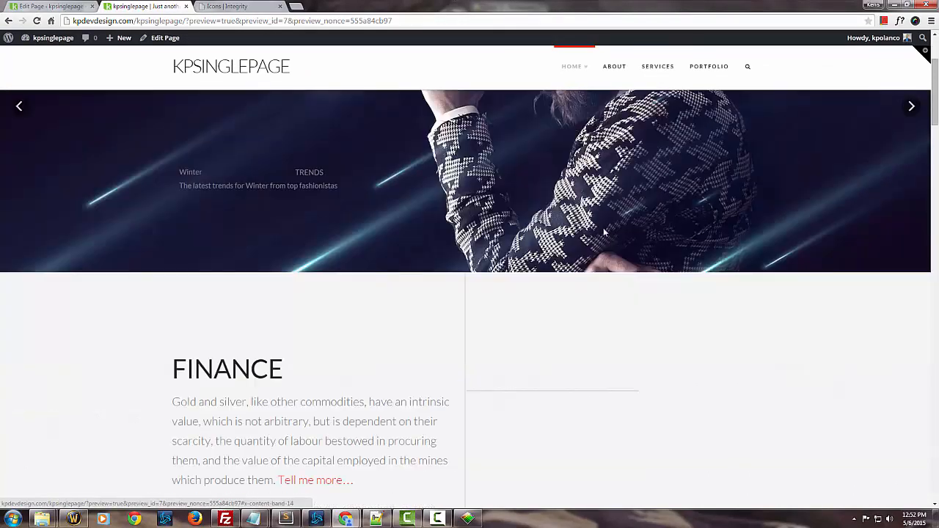
{"action": "scroll", "coordinate": [608, 237], "scroll_direction": "down", "scroll_amount": 1}
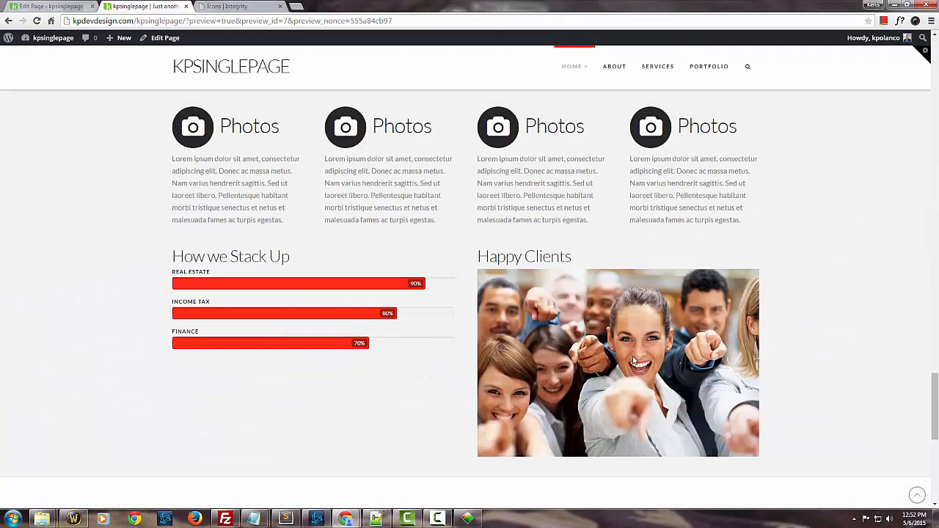
{"action": "key", "text": "F5"}
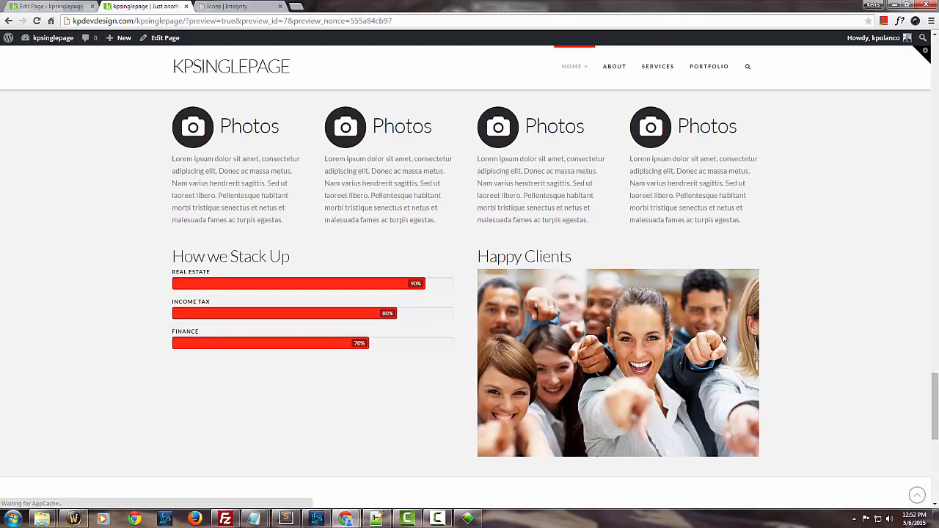
{"action": "scroll", "coordinate": [802, 269], "scroll_direction": "up", "scroll_amount": 3}
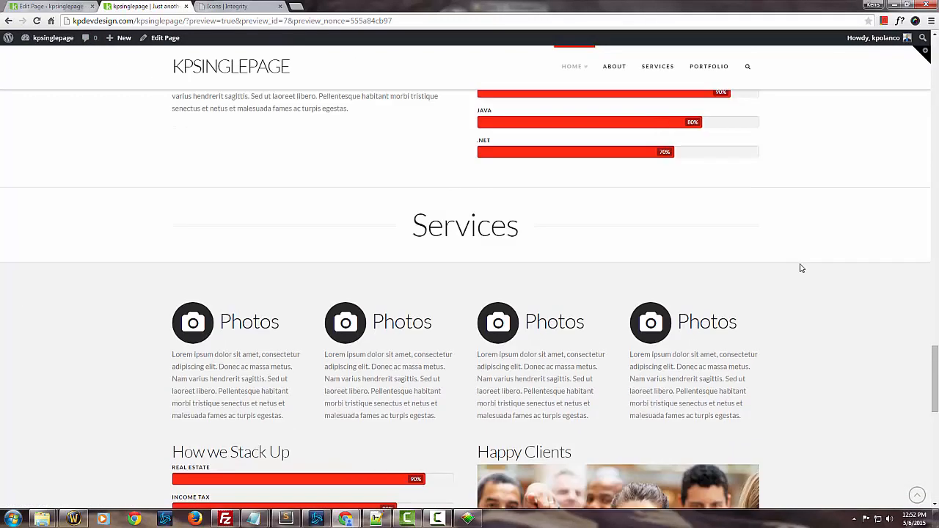
{"action": "scroll", "coordinate": [802, 268], "scroll_direction": "down", "scroll_amount": 3}
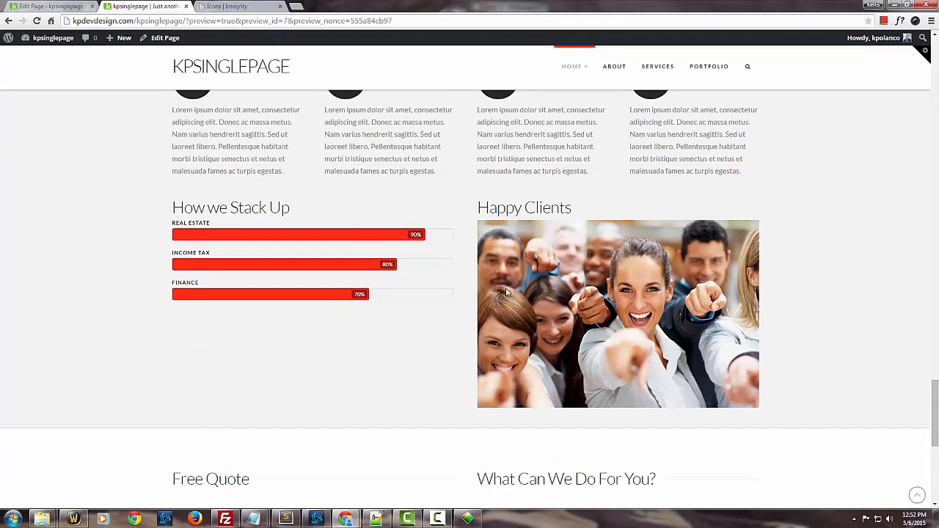
{"action": "left_click", "coordinate": [36, 13]}
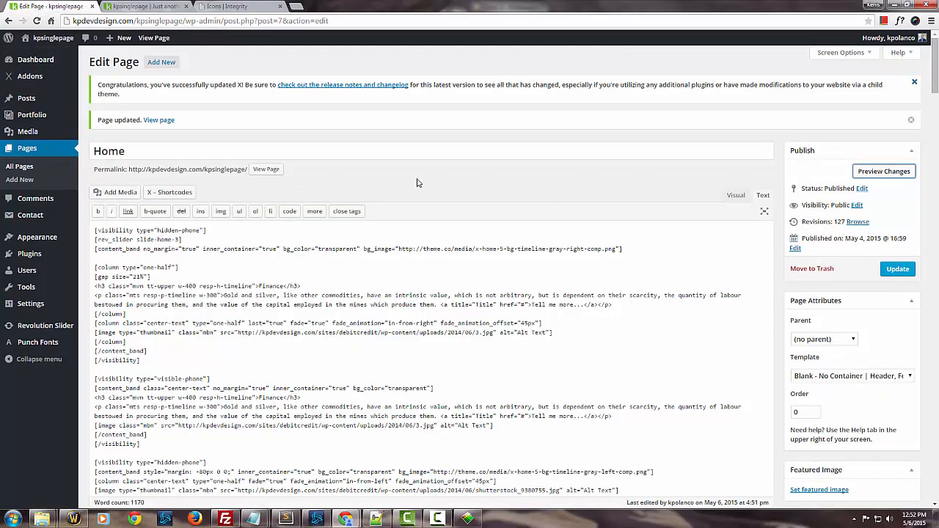
Find the Services section in the page markup and add an empty pair of square brackets on a new line below its last [clear].
{"action": "scroll", "coordinate": [436, 294], "scroll_direction": "down", "scroll_amount": 5}
{"action": "scroll", "coordinate": [436, 293], "scroll_direction": "down", "scroll_amount": 15}
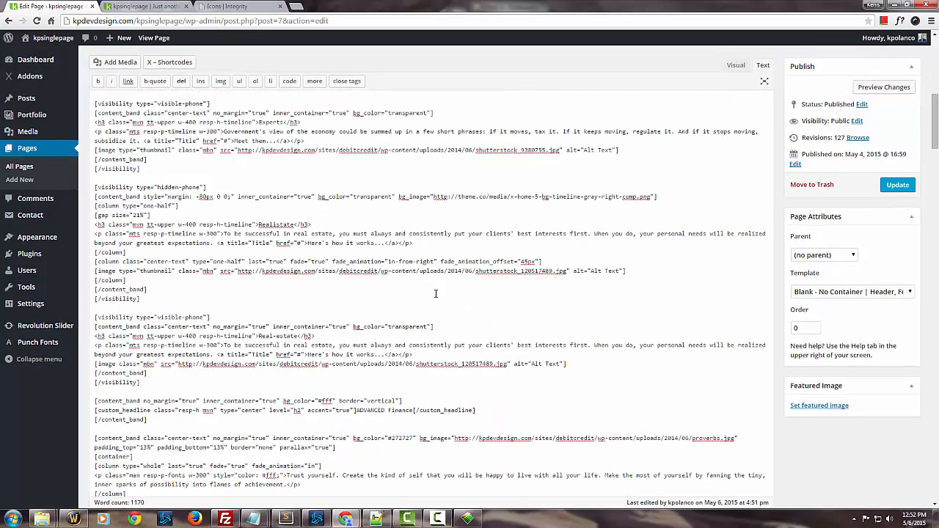
{"action": "scroll", "coordinate": [436, 293], "scroll_direction": "down", "scroll_amount": 5}
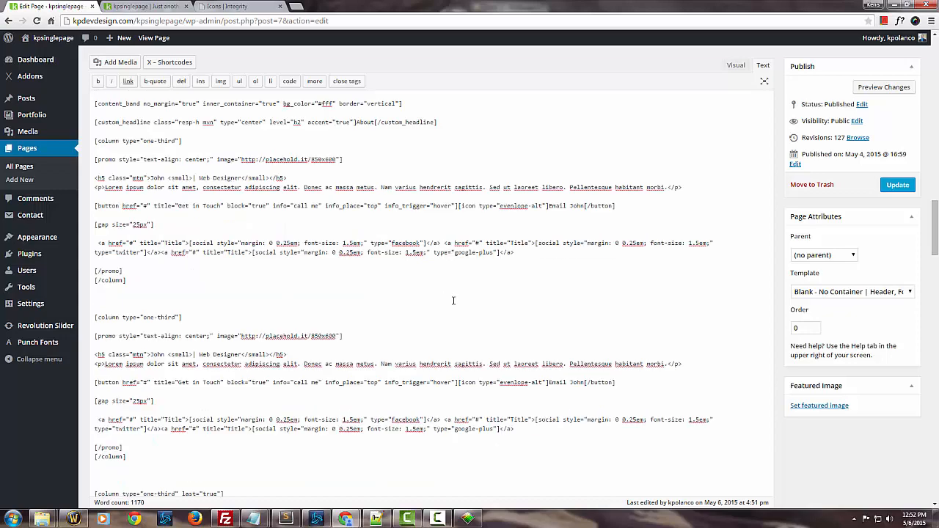
{"action": "scroll", "coordinate": [453, 301], "scroll_direction": "down", "scroll_amount": 15}
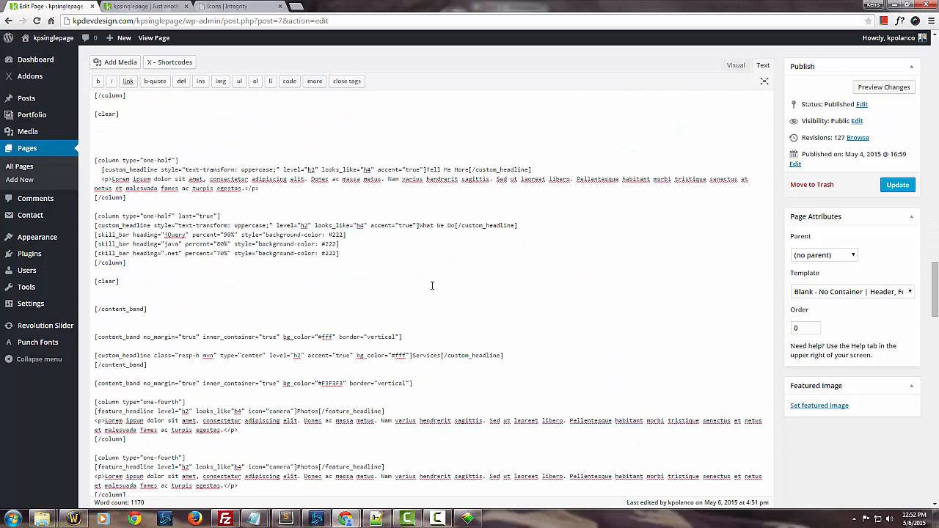
{"action": "scroll", "coordinate": [432, 286], "scroll_direction": "down", "scroll_amount": 5}
{"action": "key", "text": "ctrl+f"}
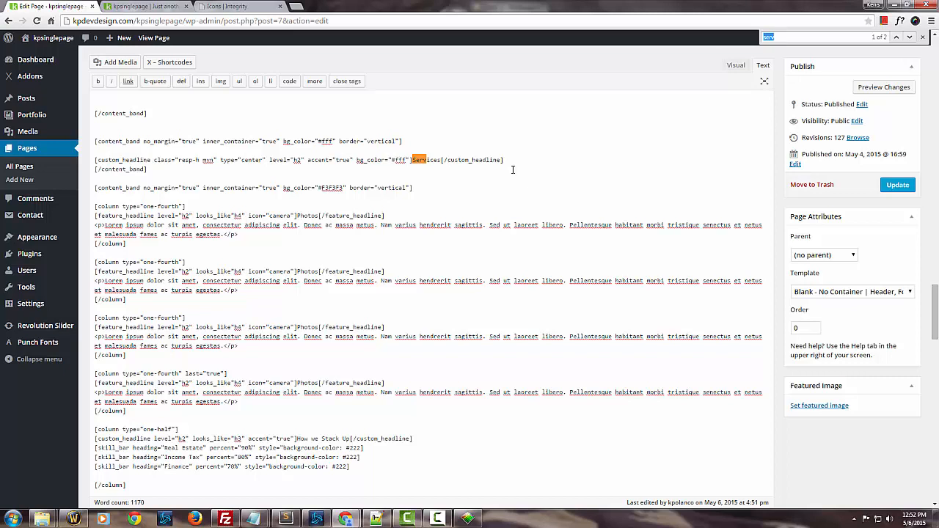
{"action": "left_click", "coordinate": [382, 226]}
{"action": "scroll", "coordinate": [401, 302], "scroll_direction": "down", "scroll_amount": 2}
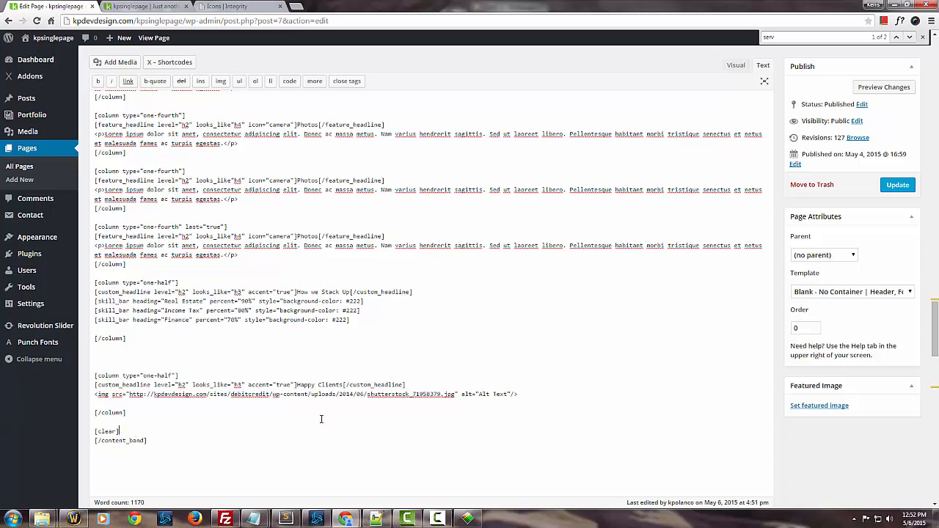
{"action": "key", "text": "Return"}
{"action": "key", "text": "Return"}
{"action": "key", "text": "Up"}
{"action": "key", "text": "Down"}
{"action": "type", "text": "[]"}
Copy the Happy Clients [column type="one-half"] tag over the empty brackets and change it to [column type="one-third"], adding blank lines below.
{"action": "key", "text": "shift+End"}
{"action": "key", "text": "ctrl+c"}
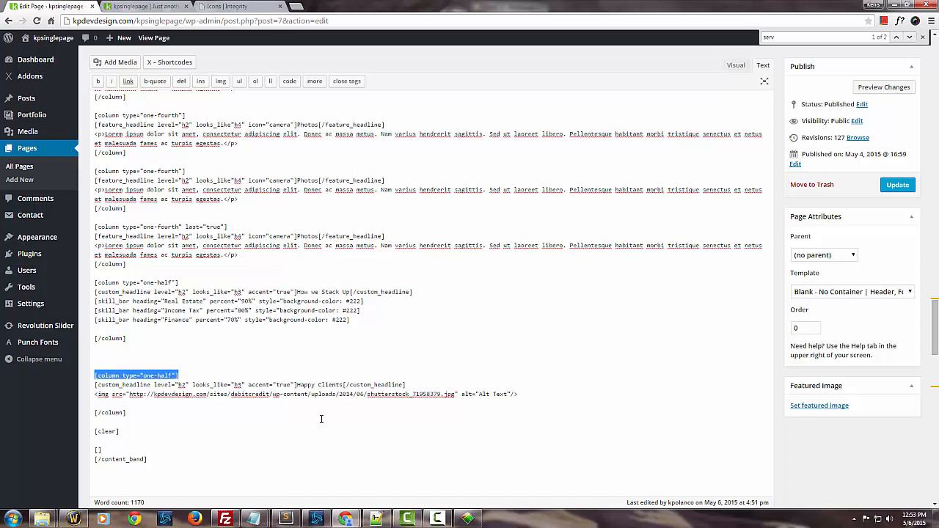
{"action": "key", "text": "Down"}
{"action": "key", "text": "Down"}
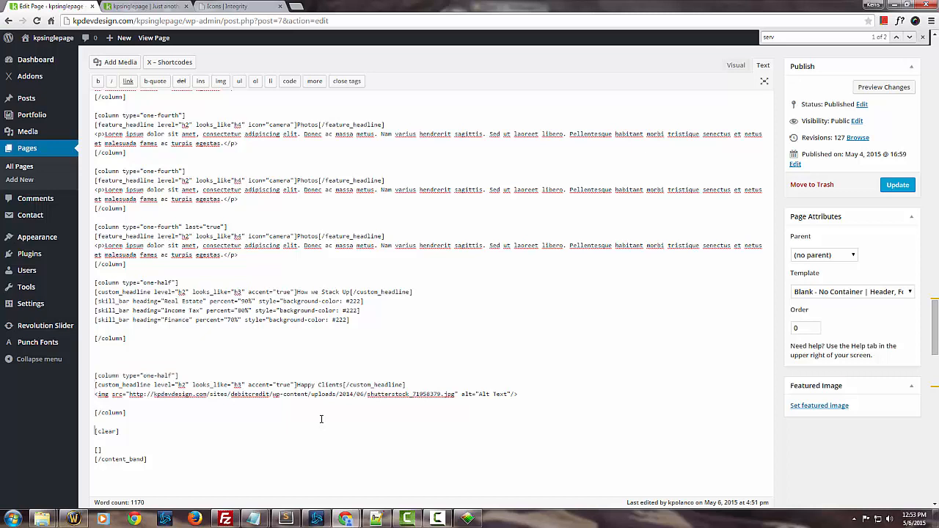
{"action": "key", "text": "Down"}
{"action": "key", "text": "shift+End"}
{"action": "key", "text": "ctrl+v"}
{"action": "key", "text": "Right"}
{"action": "key", "text": "BackSpace"}
{"action": "key", "text": "BackSpace"}
{"action": "key", "text": "BackSpace"}
{"action": "key", "text": "BackSpace"}
{"action": "type", "text": "third"}
{"action": "key", "text": "Return"}
{"action": "key", "text": "Return"}
{"action": "key", "text": "Return"}
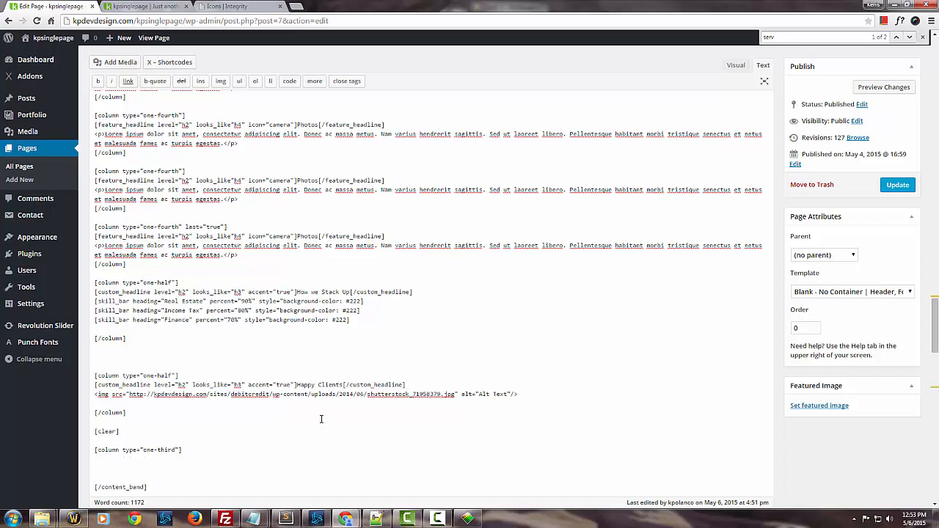
Close the one-third column with [/column] and add blank lines between its opening and closing tags.
{"action": "type", "text": "[]"}
{"action": "type", "text": "column"}
{"action": "type", "text": "/"}
{"action": "key", "text": "Up"}
{"action": "key", "text": "Return"}
{"action": "key", "text": "Return"}
{"action": "key", "text": "Return"}
{"action": "key", "text": "Up"}
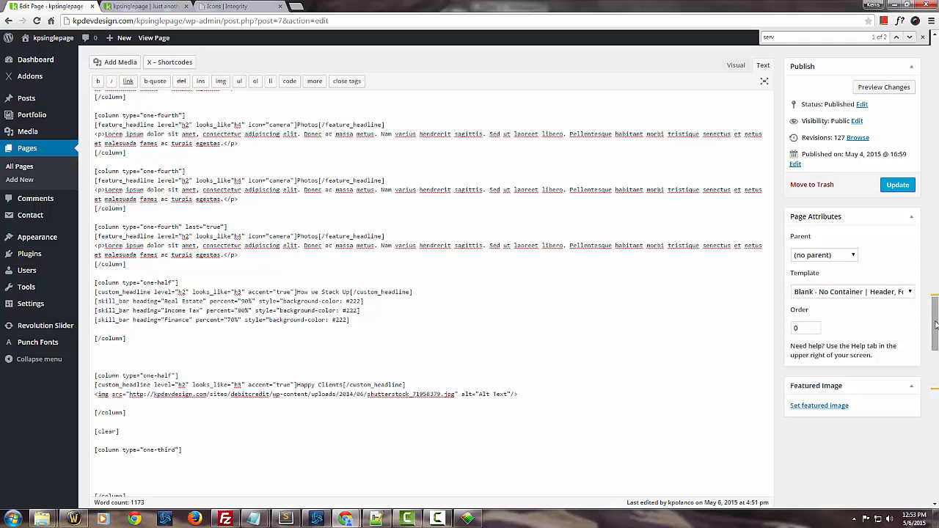
Add a promo shortcode with style="text-align: center;" directly below the opening one-third column tag.
{"action": "scroll", "coordinate": [717, 291], "scroll_direction": "down", "scroll_amount": 5}
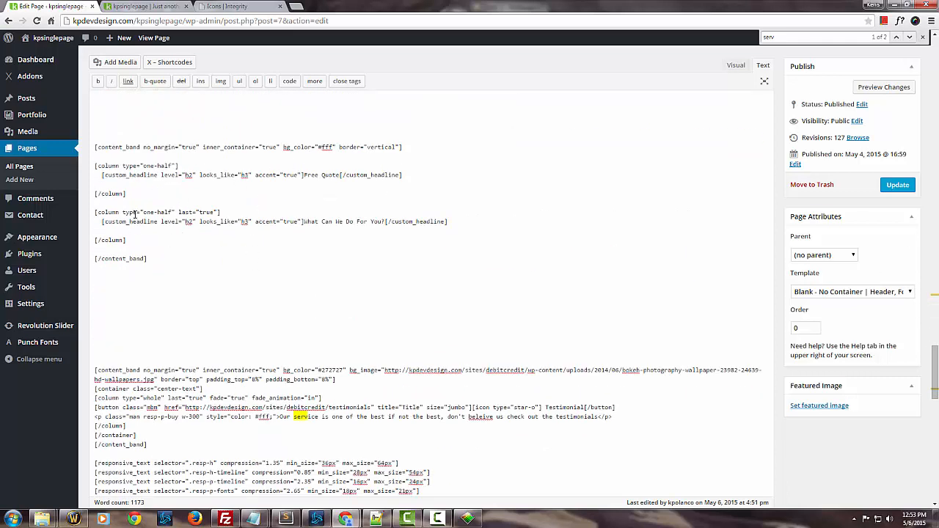
{"action": "scroll", "coordinate": [158, 169], "scroll_direction": "up", "scroll_amount": 3}
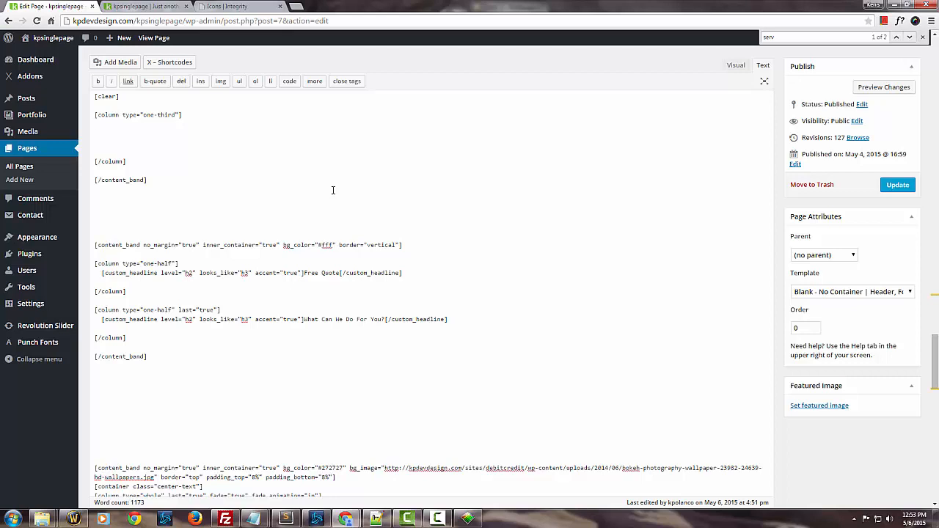
{"action": "type", "text": "[]"}
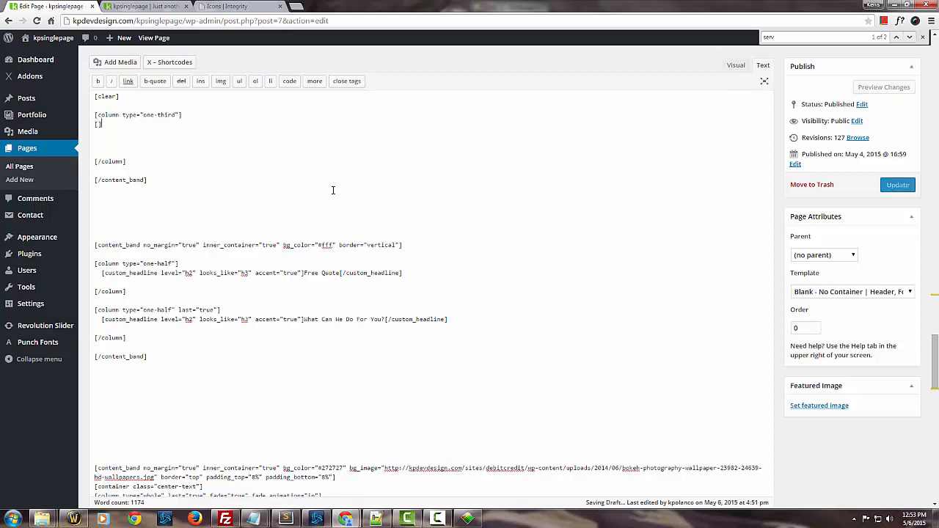
{"action": "type", "text": "promo"}
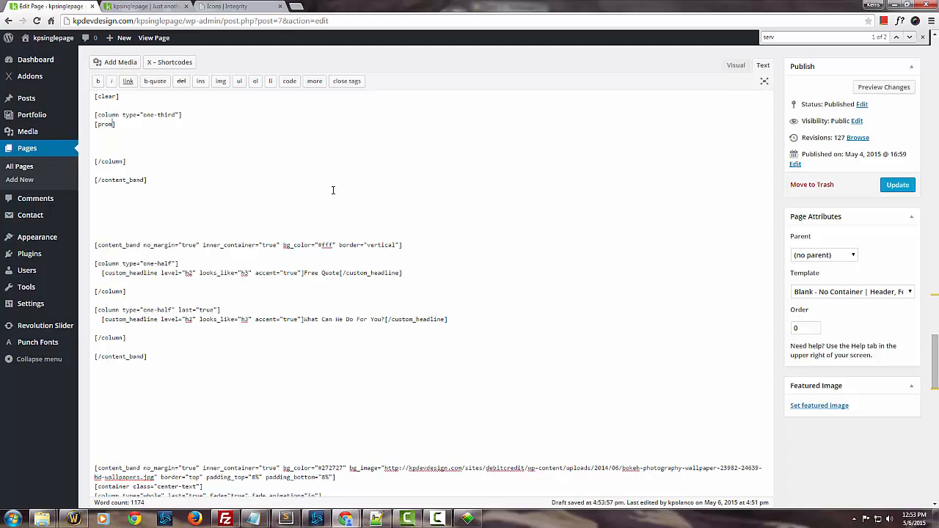
{"action": "type", "text": " style=\"\""}
{"action": "key", "text": "Left"}
{"action": "type", "text": "text"}
{"action": "type", "text": "-align"}
{"action": "type", "text": "=\""}
{"action": "type", "text": "\""}
{"action": "type", "text": "c"}
{"action": "key", "text": "BackSpace"}
{"action": "key", "text": "BackSpace"}
{"action": "key", "text": "BackSpace"}
{"action": "type", "text": ":"}
{"action": "key", "text": "BackSpace"}
{"action": "type", "text": "center"}
{"action": "type", "text": ";"}
{"action": "key", "text": "Right"}
{"action": "type", "text": "image=\"http://kpdevdesign.com/sites/debitcredit/wp-content/uploads/2014/06/shutterstock_50624974.jpg\" alt=\"Alt Text\""}
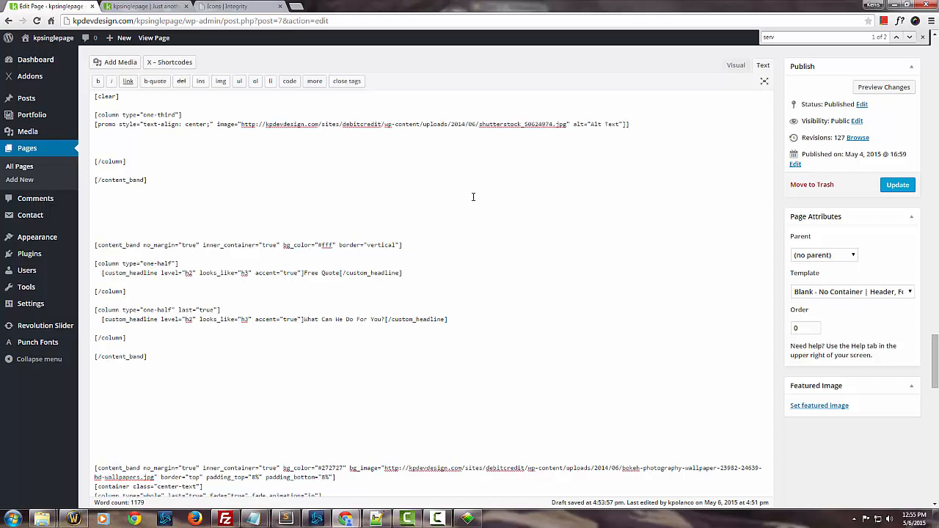
{"action": "key", "text": "BackSpace"}
{"action": "key", "text": "Return"}
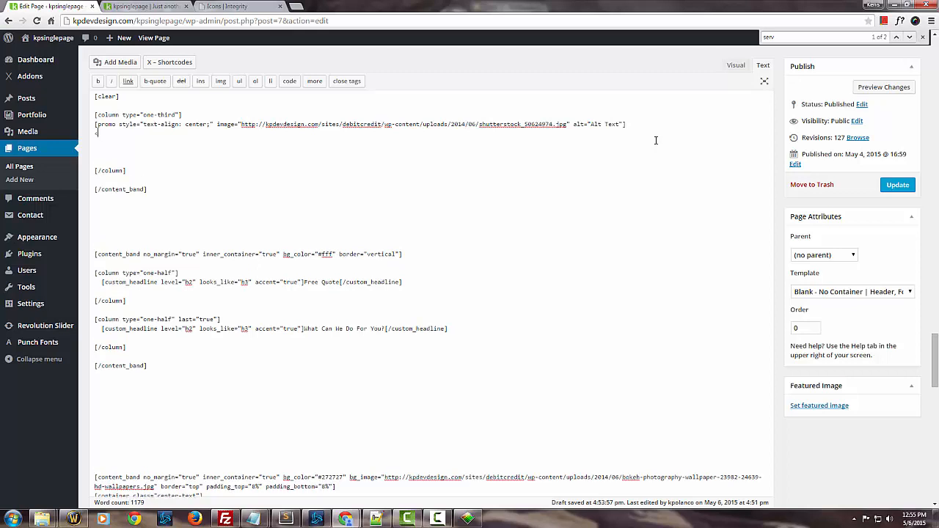
Add an empty <h5 class="mtn"></h5> heading on the line below the promo shortcode.
{"action": "type", "text": "<h5></h5>"}
{"action": "key", "text": "Left"}
{"action": "key", "text": "Left"}
{"action": "key", "text": "Left"}
{"action": "key", "text": "Left"}
{"action": "key", "text": "Left"}
{"action": "type", "text": "class=\"\""}
{"action": "key", "text": "Left"}
{"action": "type", "text": "mtn"}
{"action": "double_click", "coordinate": [136, 133]}
Search the web for "xtheme css classes", look up mtn in the theme's CSS Class Index, and return to the page editor.
{"action": "left_click", "coordinate": [273, 7]}
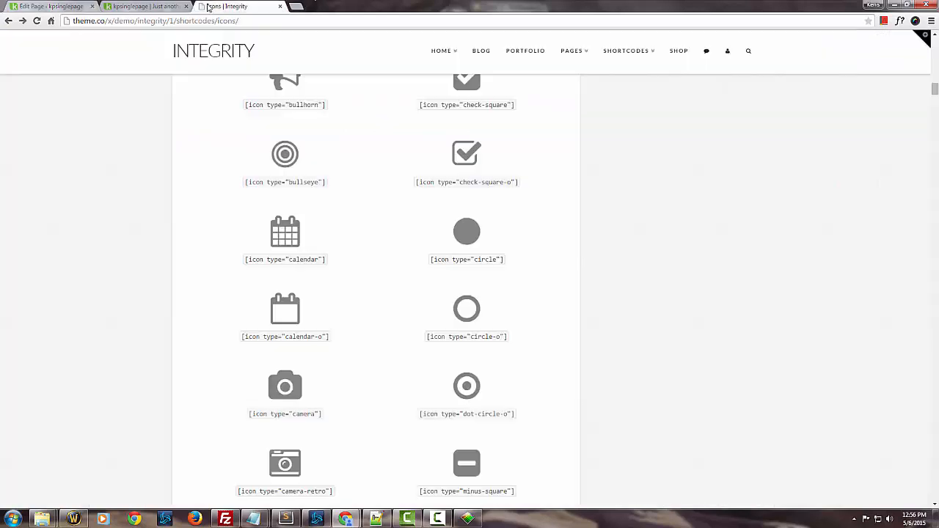
{"action": "left_click", "coordinate": [296, 7]}
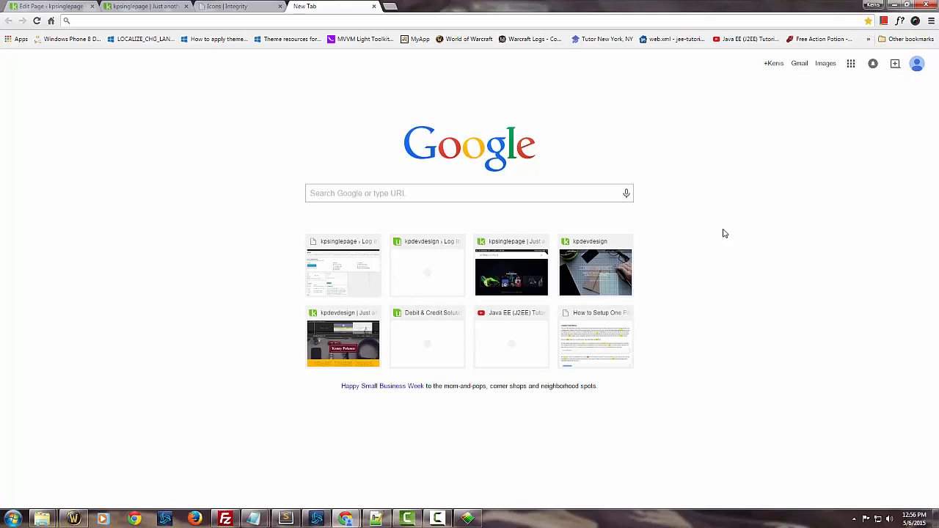
{"action": "type", "text": "xthm"}
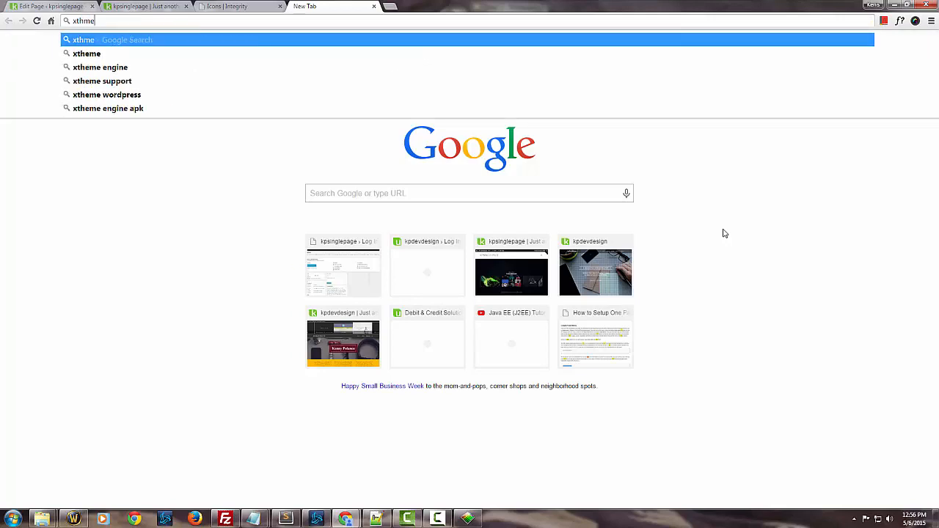
{"action": "key", "text": "BackSpace"}
{"action": "type", "text": "eme "}
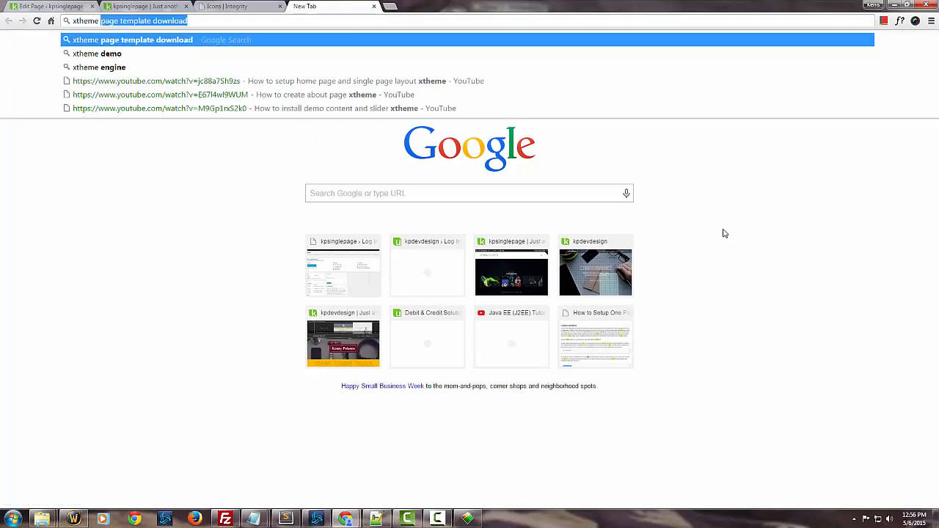
{"action": "type", "text": "css"}
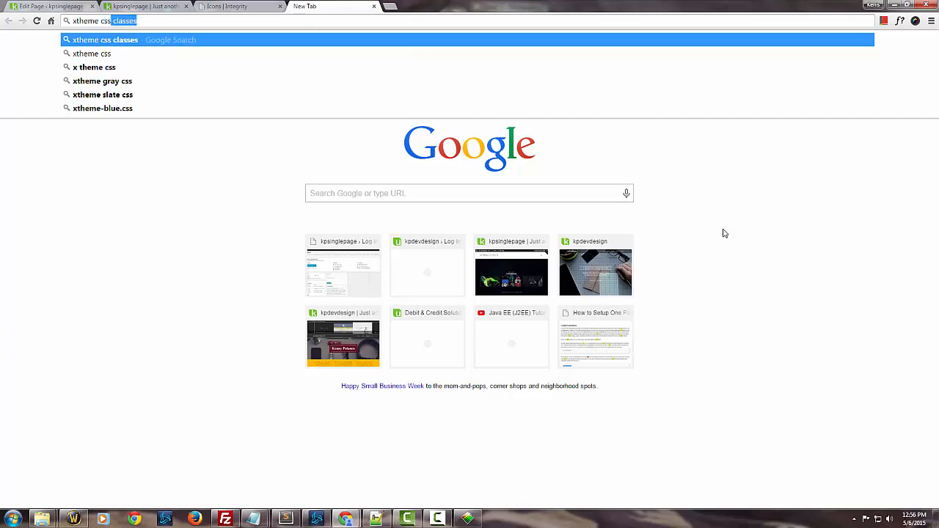
{"action": "key", "text": "Return"}
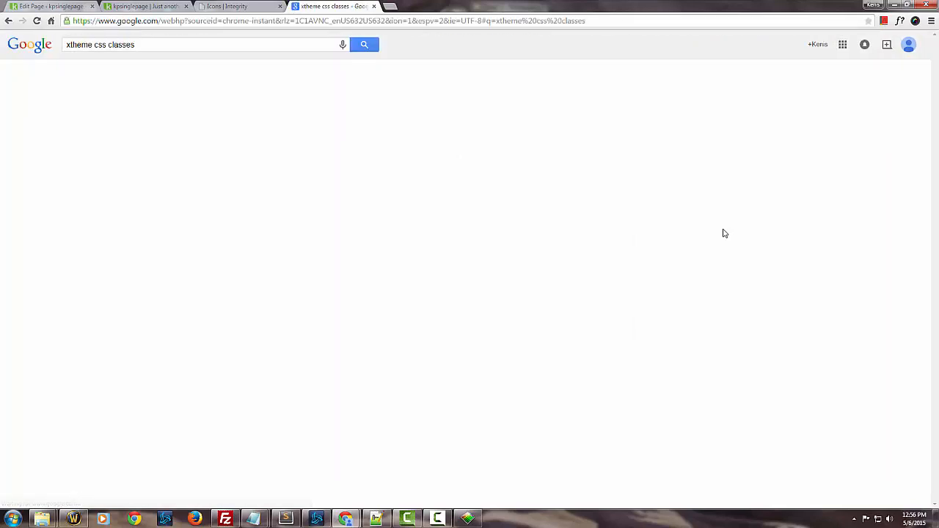
{"action": "left_click", "coordinate": [154, 231]}
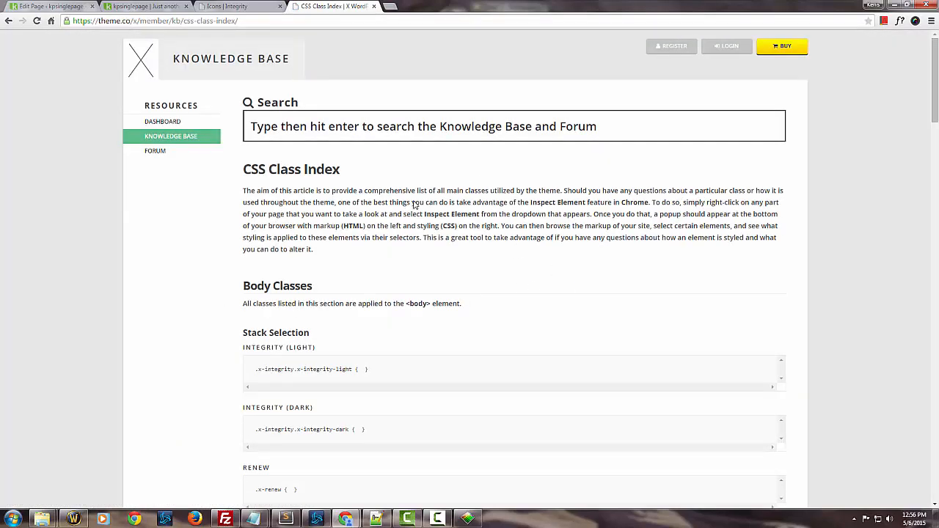
{"action": "scroll", "coordinate": [448, 222], "scroll_direction": "down", "scroll_amount": 2}
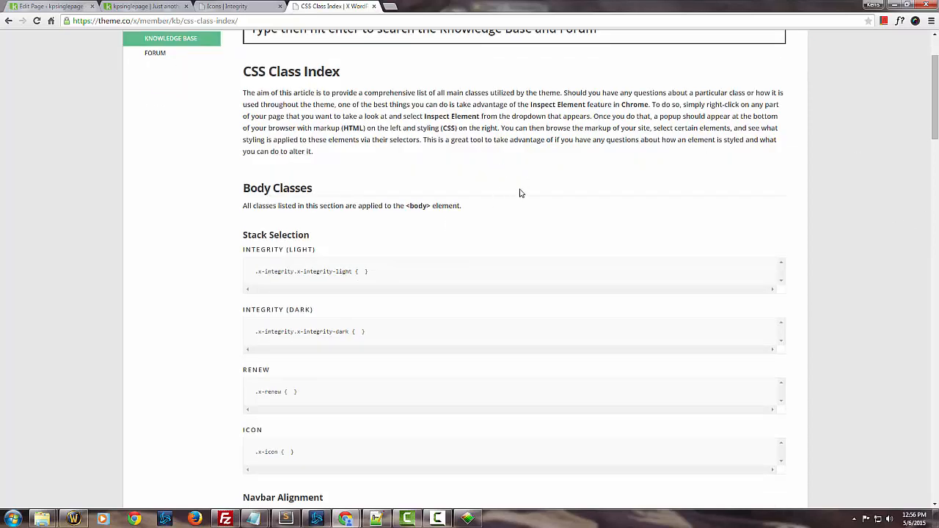
{"action": "key", "text": "ctrl+f"}
{"action": "type", "text": "mtn"}
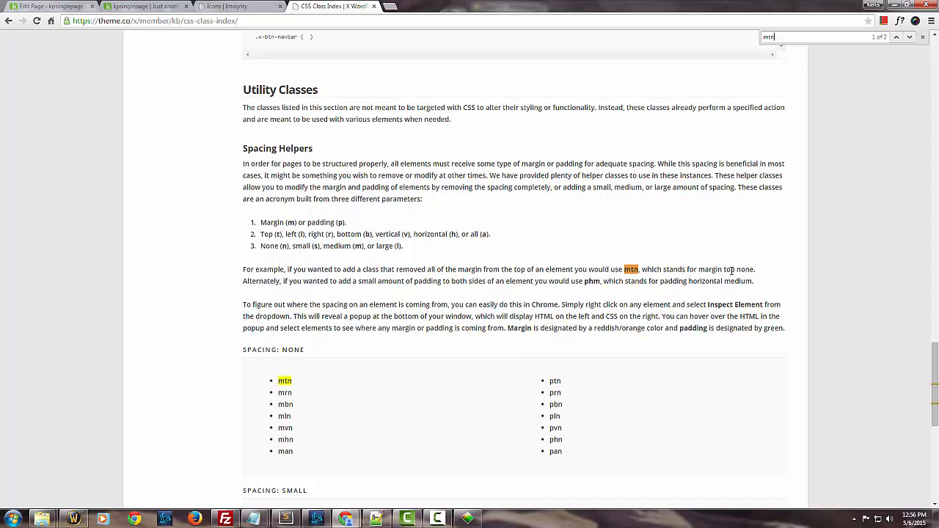
{"action": "left_click", "coordinate": [29, 5]}
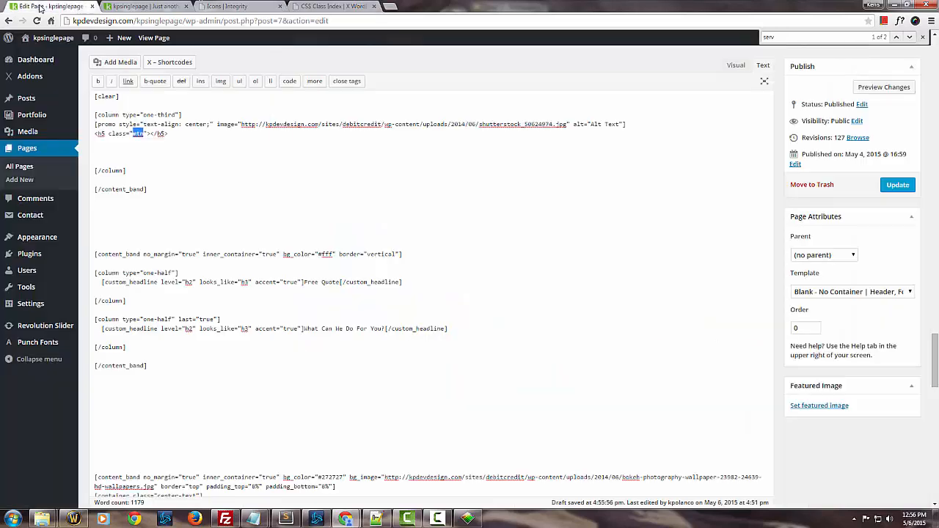
Enter a placeholder person's name in the h5 heading and begin a <small> tag after it.
{"action": "left_click", "coordinate": [150, 134]}
{"action": "type", "text": "John Doe M"}
{"action": "key", "text": "BackSpace"}
{"action": "type", "text": "<sma"}
Find the About section and copy its second one-third column's markup from the h5 heading through [/column].
{"action": "left_click", "coordinate": [528, 156]}
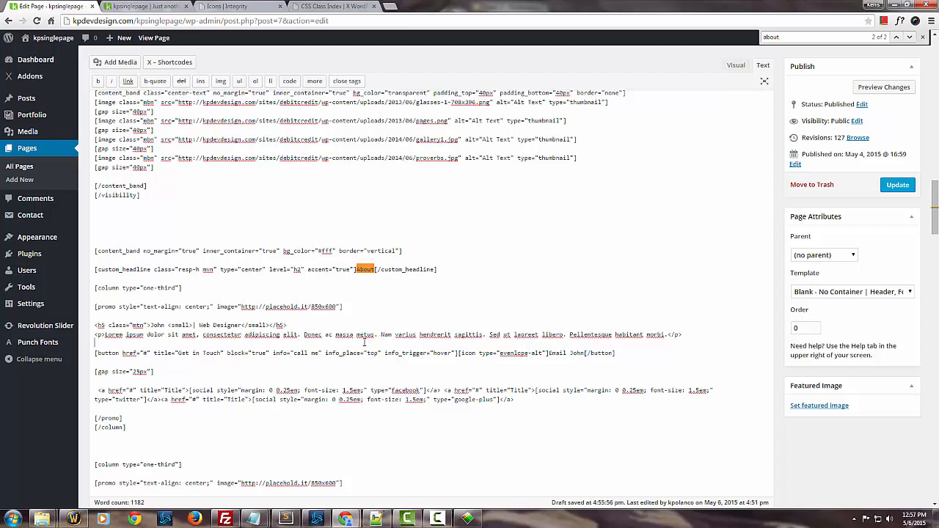
{"action": "scroll", "coordinate": [364, 342], "scroll_direction": "down", "scroll_amount": 5}
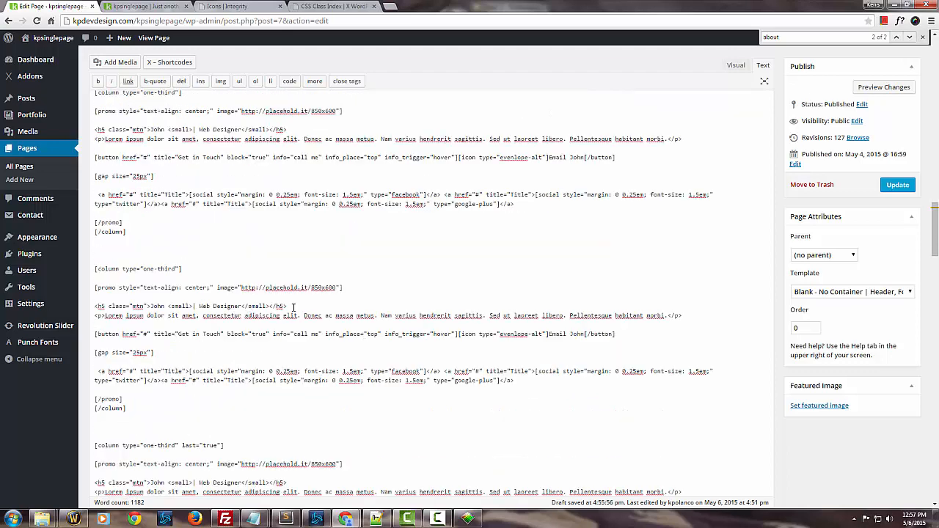
{"action": "left_click_drag", "start_coordinate": [288, 306], "coordinate": [93, 306]}
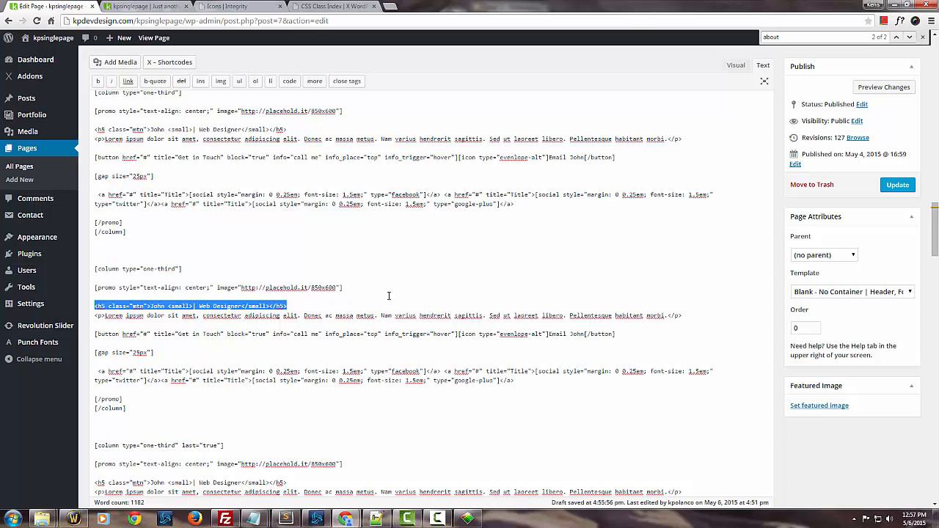
{"action": "left_click", "coordinate": [151, 350]}
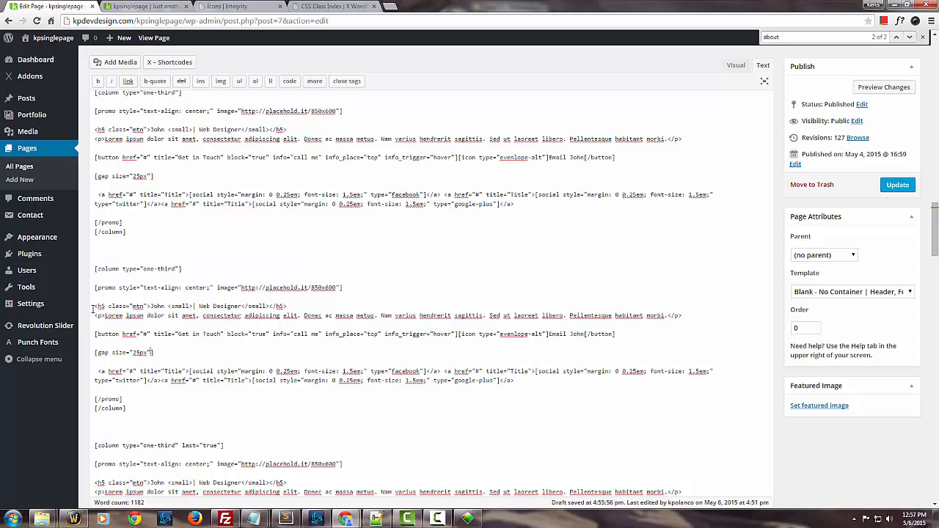
{"action": "left_click_drag", "start_coordinate": [94, 305], "coordinate": [132, 407]}
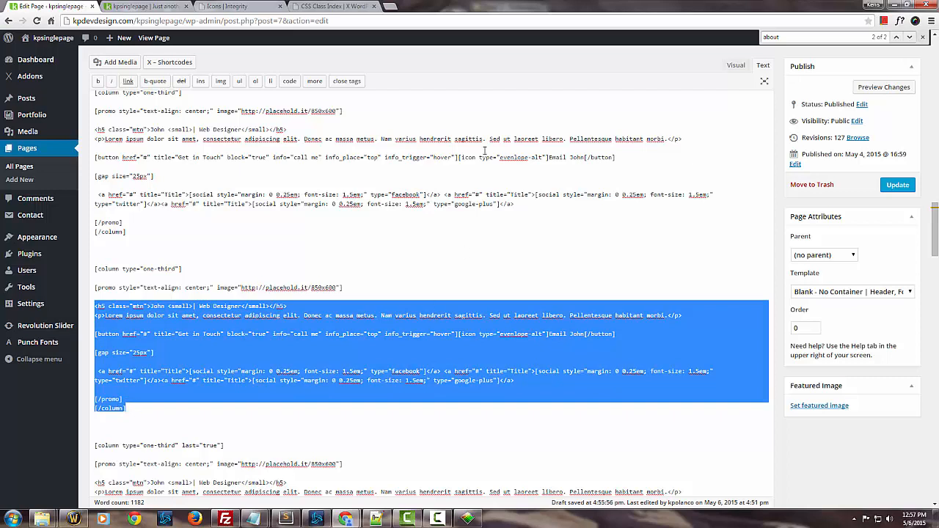
In the Services section, replace everything from the unfinished h5 heading through [/content_band] with the copied markup and update the page.
{"action": "key", "text": "ctrl+f"}
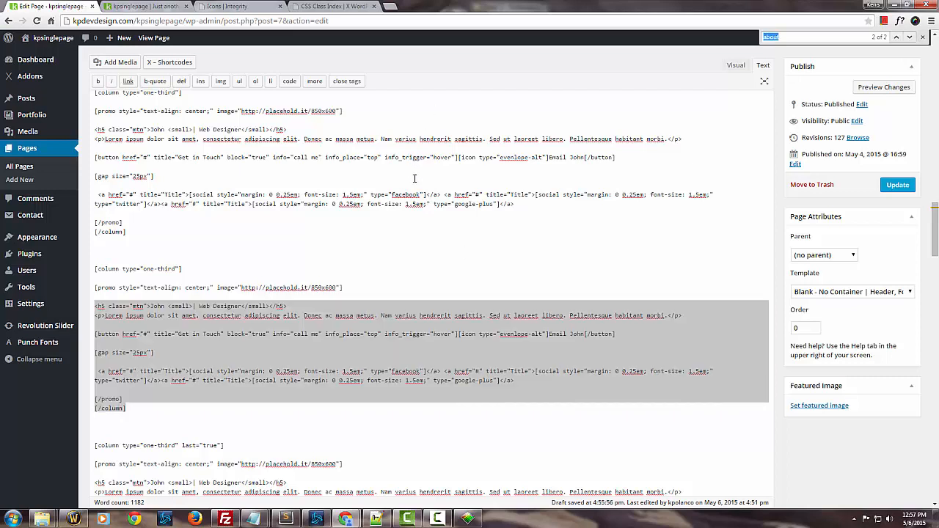
{"action": "type", "text": "serv"}
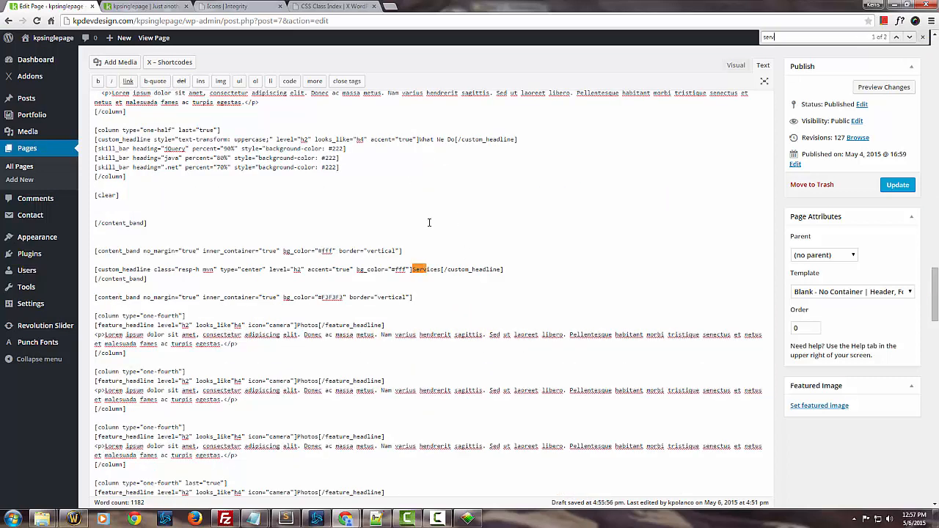
{"action": "scroll", "coordinate": [343, 307], "scroll_direction": "down", "scroll_amount": 15}
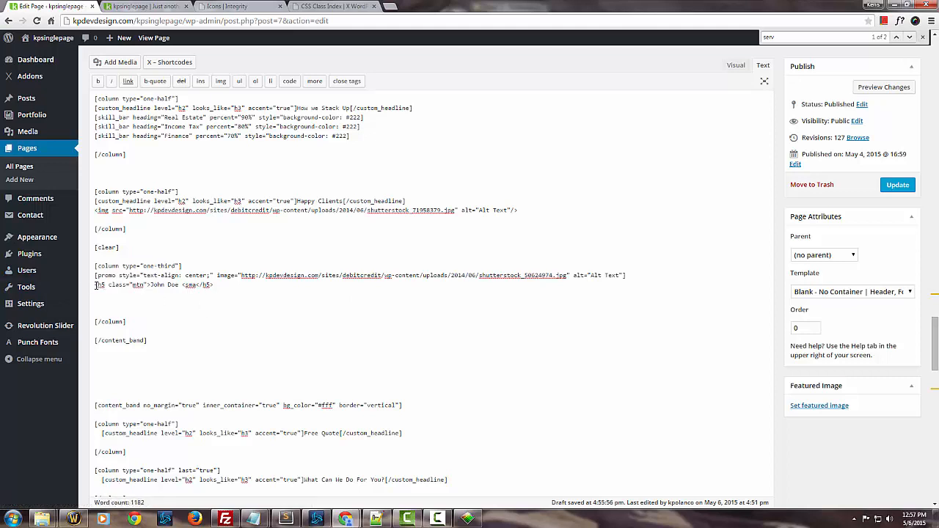
{"action": "left_click_drag", "start_coordinate": [96, 285], "coordinate": [151, 345]}
{"action": "type", "text": "<h5 class=\"mtn\">John <small>| Web Designer</small></h5> <p>Lorem ipsum dolor sit amet, consectetur adipiscing elit. Donec ac massa metus. Nam varius hendrerit sagittis. Sed ut laoreet libero. Pellentesque habitant morbi.</p>  [button href=\"#\" title=\"Get in Touch\" block=\"true\" info=\"call me\" info_place=\"top\" info_trigger=\"hover\"][icon type=\"envelope-alt\"]Email John[/button]  [gap size=\"25px\"]   <a href=\"#\" title=\"Title\">[social style=\"margin: 0 0.25em; font-size: 1.5em;\" type=\"facebook\"]</a> <a href=\"#\" title=\"Title\">[social style=\"margin: 0 0.25em; font-size: 1.5em;\" type=\"twitter\"]</a><a href=\"#\" title=\"Title\">[social style=\"margin: 0 0.25em; font-size: 1.5em;\" type=\"google-plus\"]</a>  [/promo] [/column]"}
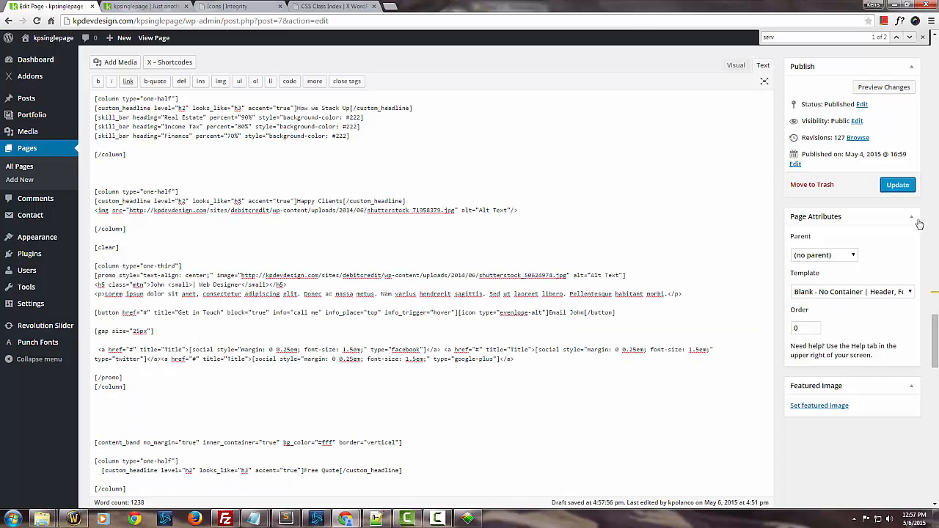
{"action": "left_click", "coordinate": [897, 188]}
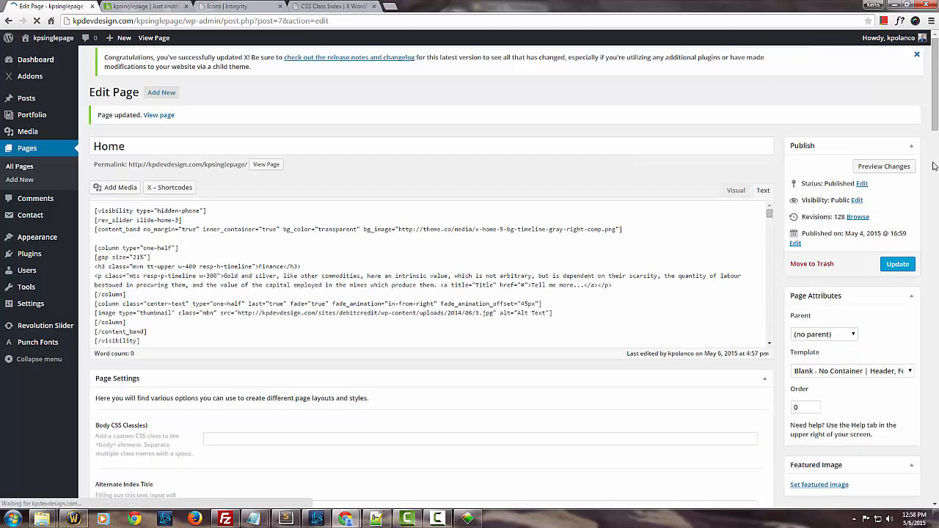
Preview the page changes and jump to the Services section of the live preview.
{"action": "left_click", "coordinate": [884, 171]}
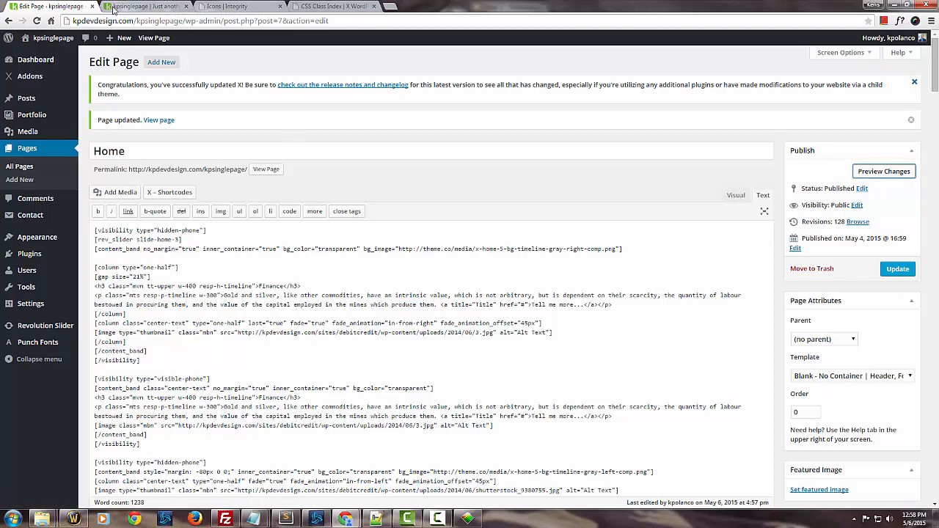
{"action": "left_click", "coordinate": [134, 8]}
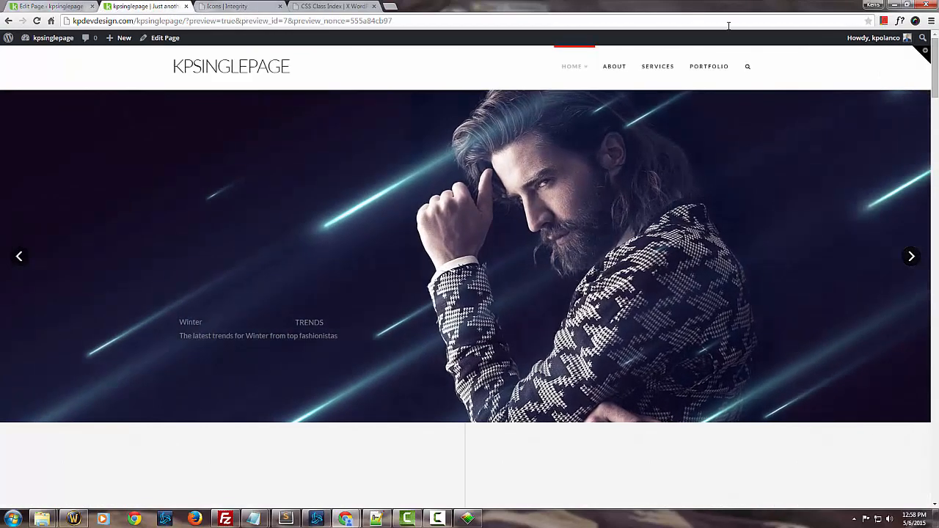
{"action": "left_click", "coordinate": [666, 70]}
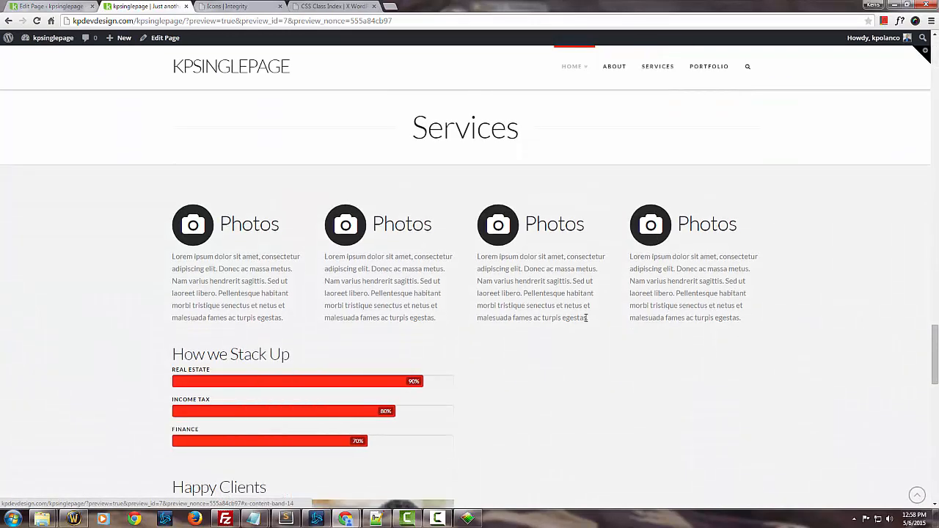
Examine the layout of the team-member promo column against the Happy Clients image above and the Free Quote row below.
{"action": "scroll", "coordinate": [532, 327], "scroll_direction": "down", "scroll_amount": 5}
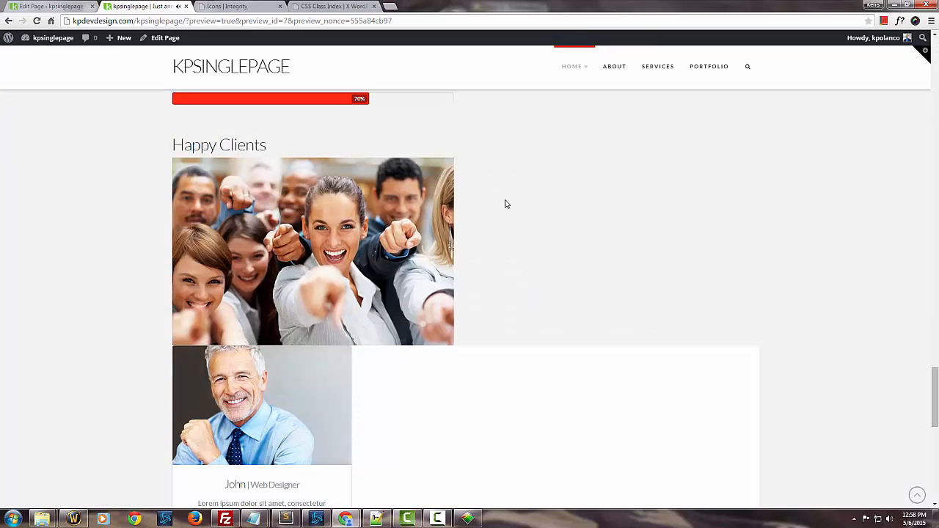
{"action": "scroll", "coordinate": [505, 204], "scroll_direction": "down", "scroll_amount": 1}
{"action": "scroll", "coordinate": [513, 225], "scroll_direction": "down", "scroll_amount": 1}
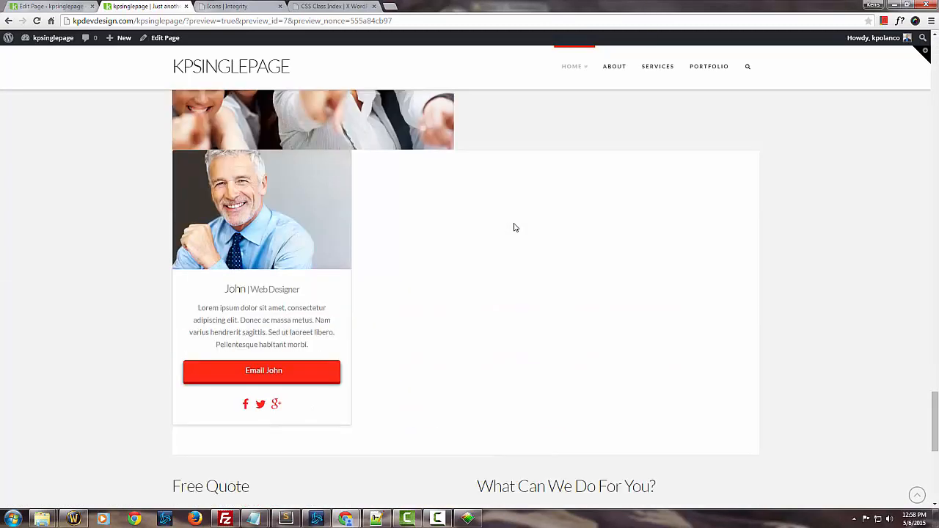
{"action": "scroll", "coordinate": [515, 227], "scroll_direction": "down", "scroll_amount": 1}
{"action": "scroll", "coordinate": [306, 290], "scroll_direction": "up", "scroll_amount": 2}
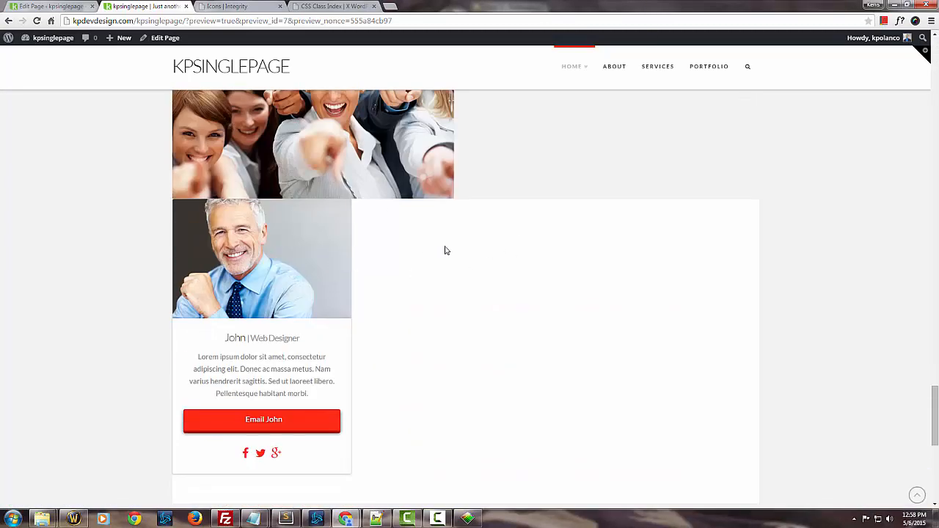
{"action": "scroll", "coordinate": [565, 245], "scroll_direction": "up", "scroll_amount": 1}
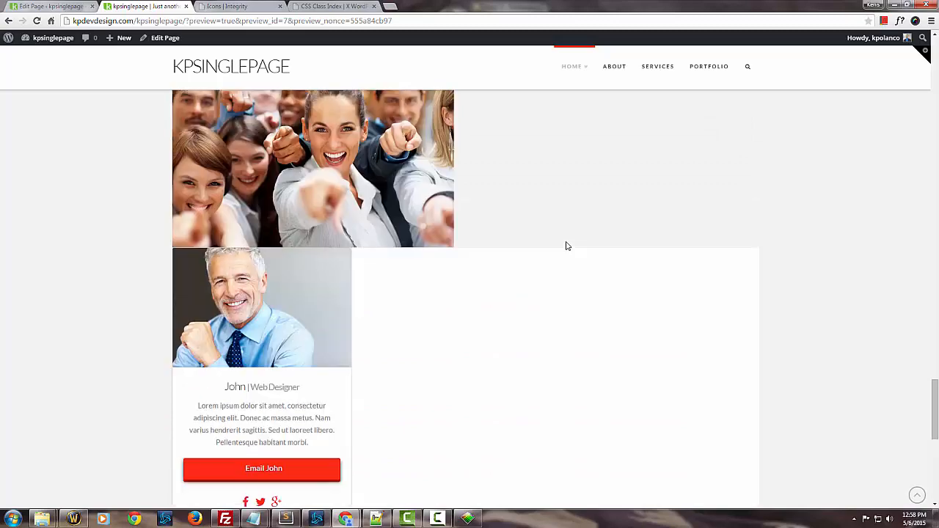
{"action": "scroll", "coordinate": [566, 246], "scroll_direction": "up", "scroll_amount": 3}
{"action": "scroll", "coordinate": [566, 246], "scroll_direction": "down", "scroll_amount": 5}
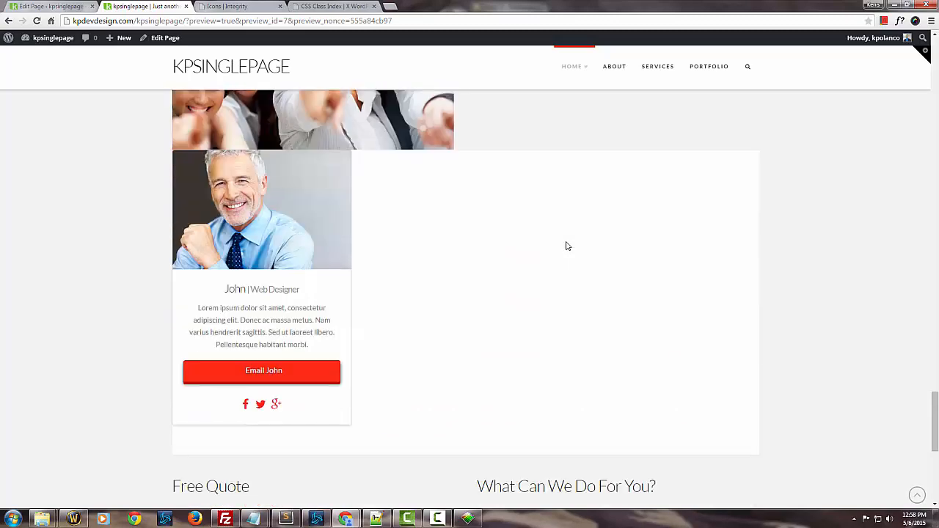
{"action": "scroll", "coordinate": [546, 312], "scroll_direction": "down", "scroll_amount": 2}
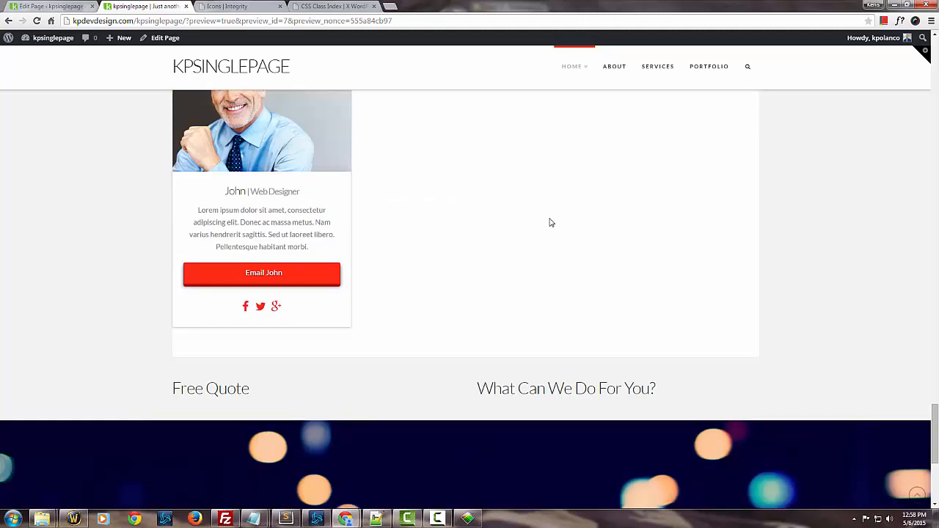
{"action": "scroll", "coordinate": [440, 230], "scroll_direction": "up", "scroll_amount": 2}
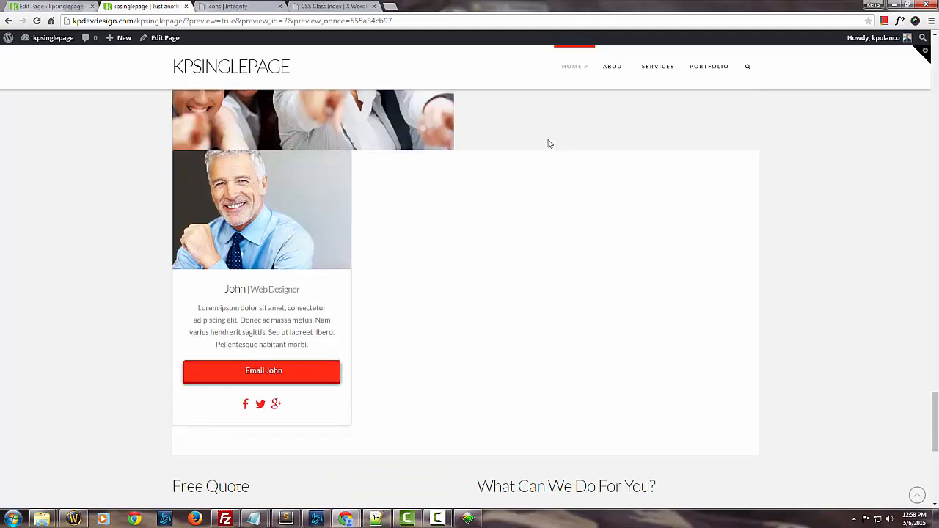
{"action": "scroll", "coordinate": [549, 144], "scroll_direction": "up", "scroll_amount": 1}
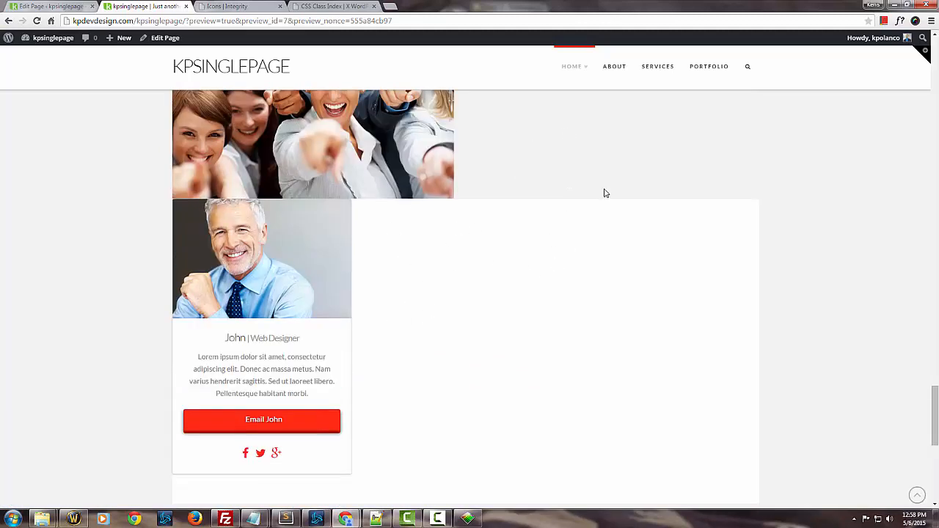
{"action": "scroll", "coordinate": [606, 193], "scroll_direction": "up", "scroll_amount": 2}
{"action": "scroll", "coordinate": [678, 201], "scroll_direction": "up", "scroll_amount": 2}
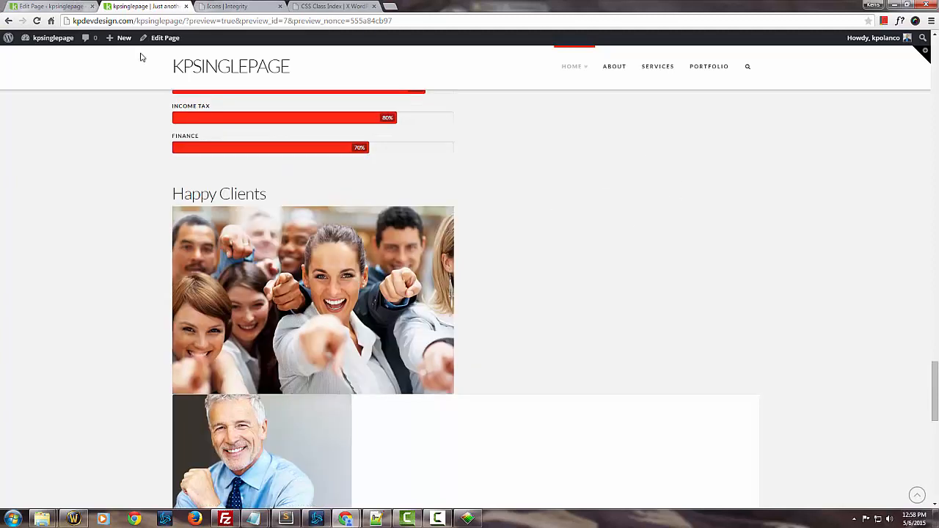